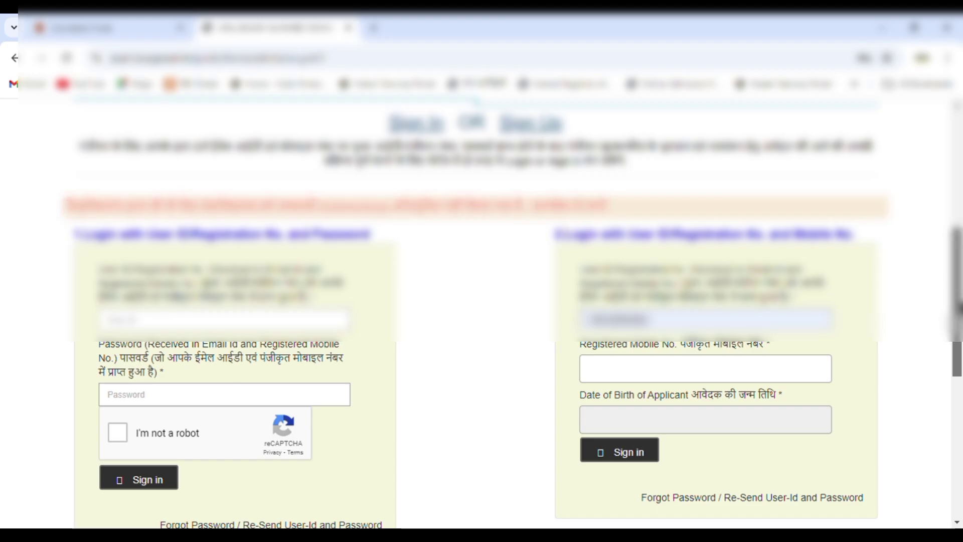
- Scroll past the sign-in panels to the Qualifying Examination section of the admission form
drag(956, 316, 960, 436)
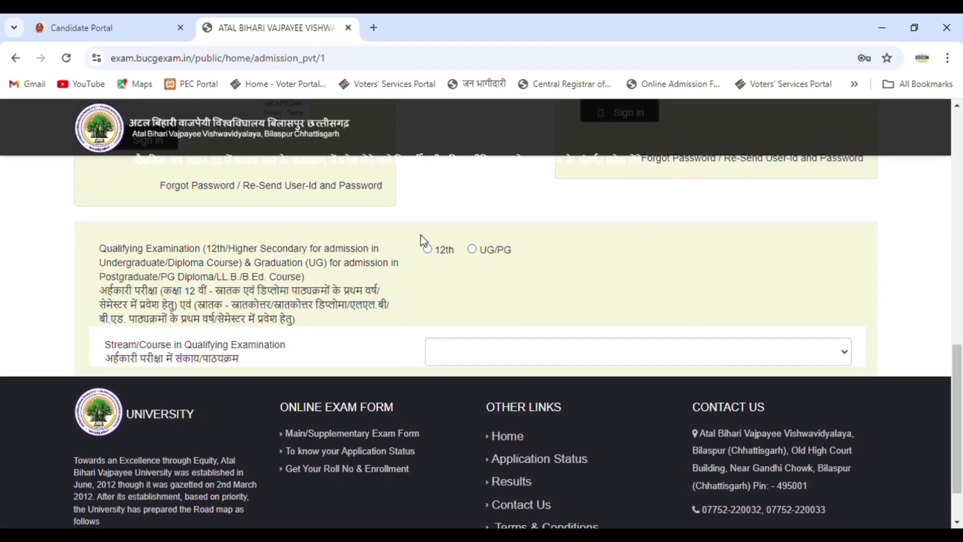
- Choose 12th as the qualifying exam, Commerce as the stream, and No for the 2024-25 CG Board question
click(427, 249)
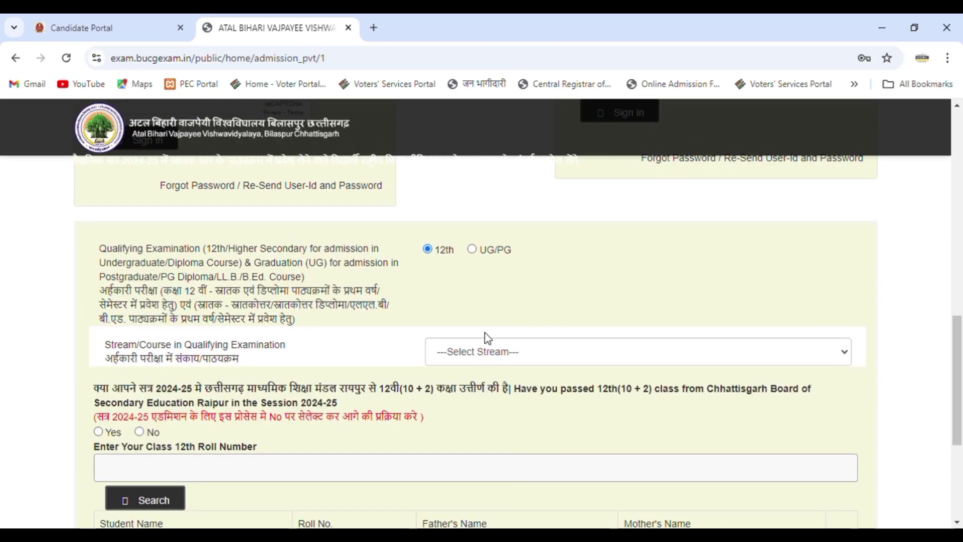
click(496, 357)
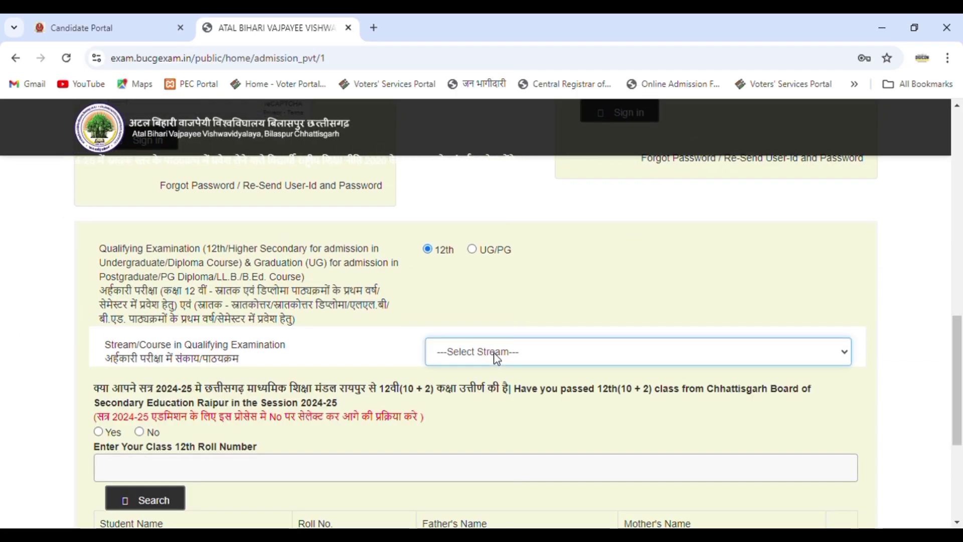
click(498, 114)
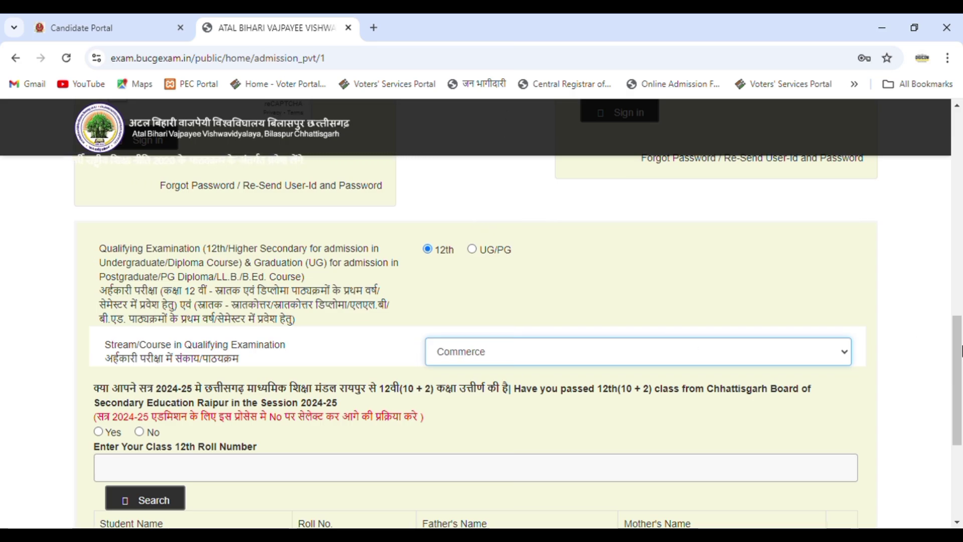
click(139, 432)
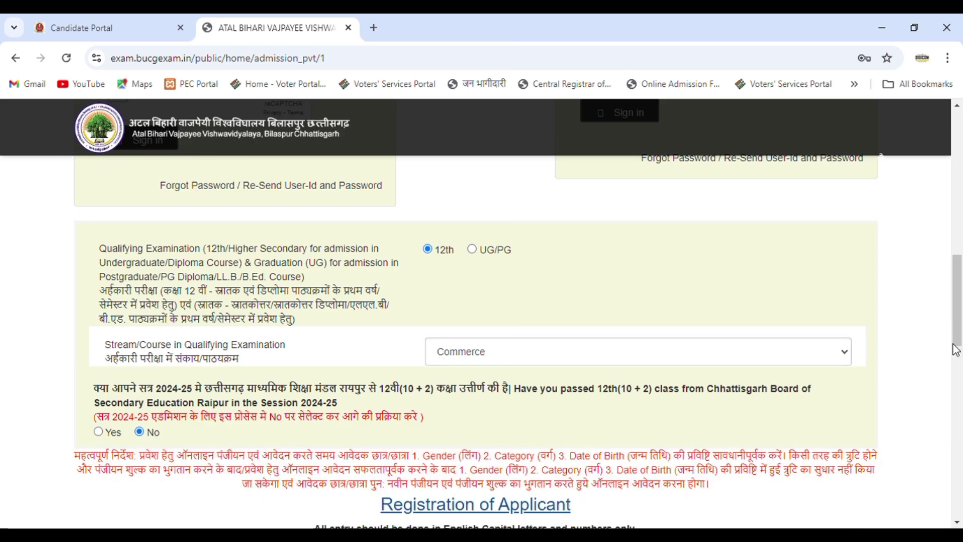
- Select the course N041-B.COM. FIRST SEMESTER
scroll(545, 183, down, 8)
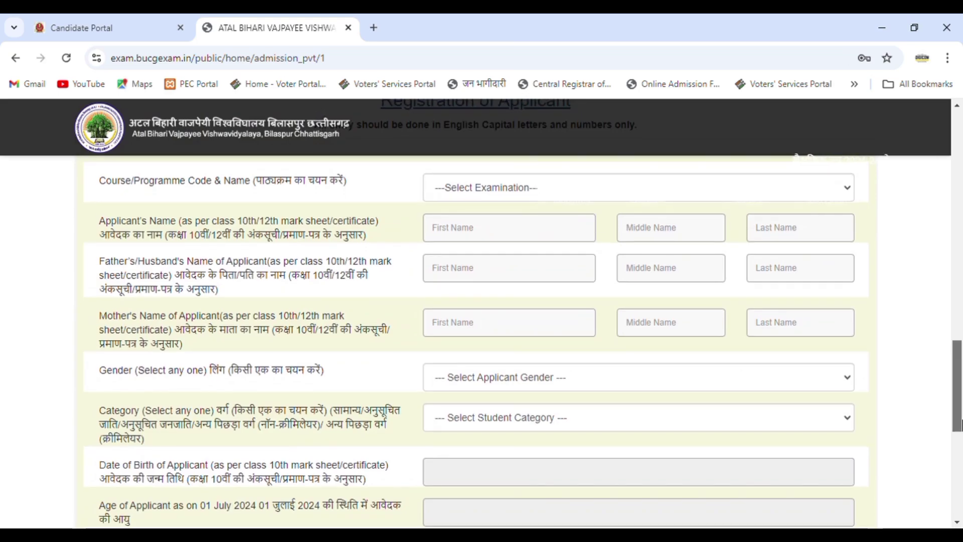
click(959, 436)
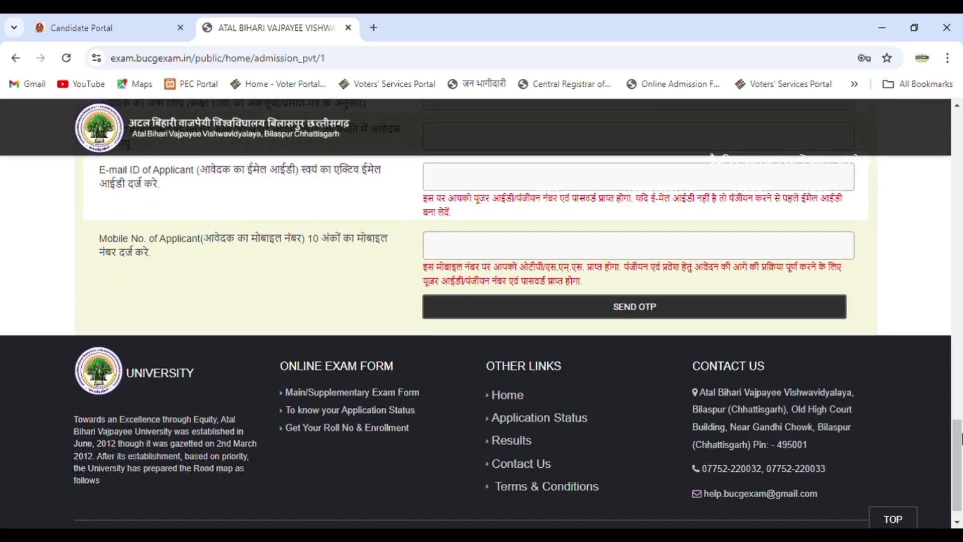
drag(960, 426, 961, 321)
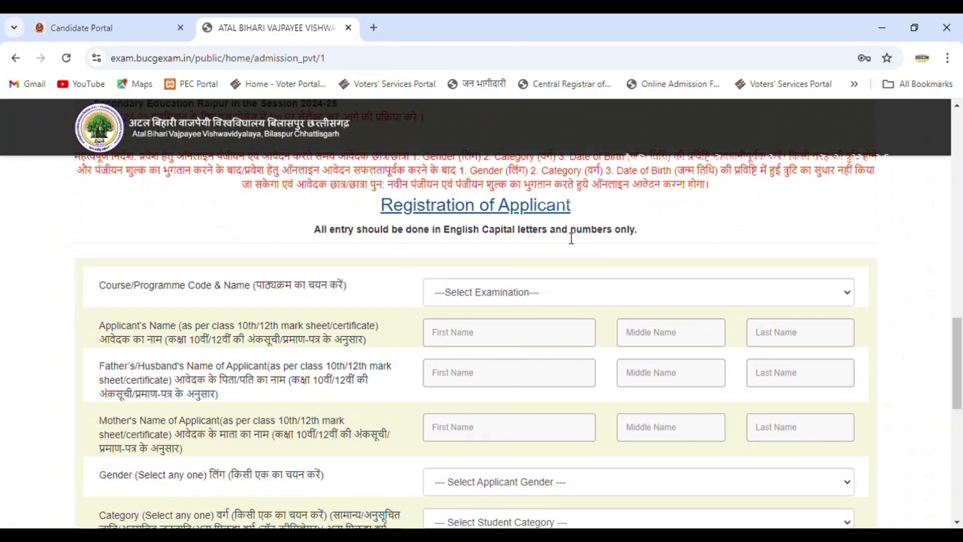
click(567, 300)
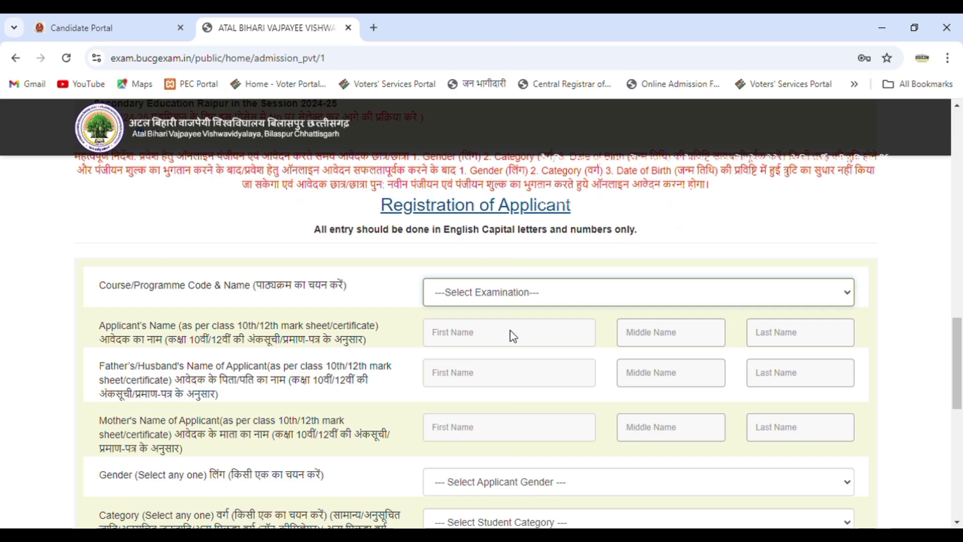
click(500, 360)
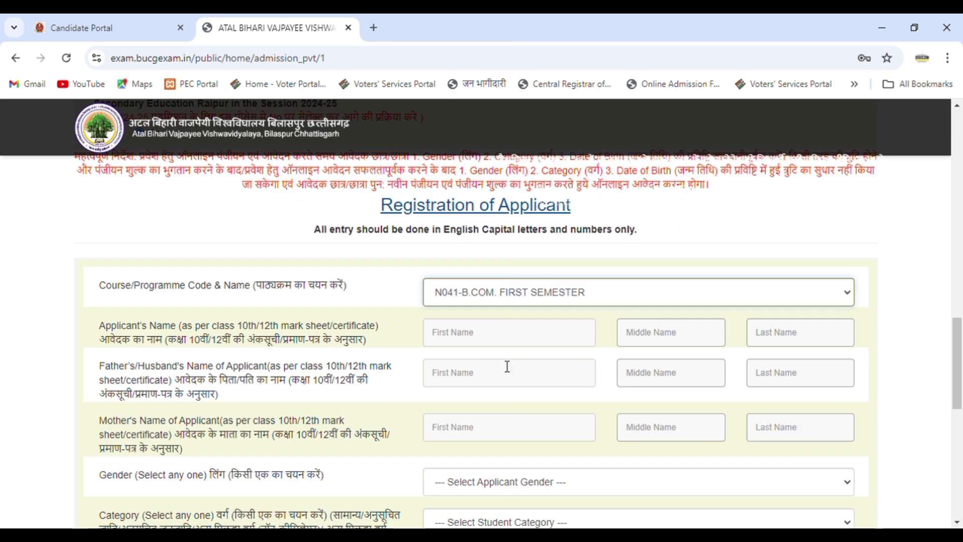
- Enter the applicant's, father's and mother's first and last names
click(472, 334)
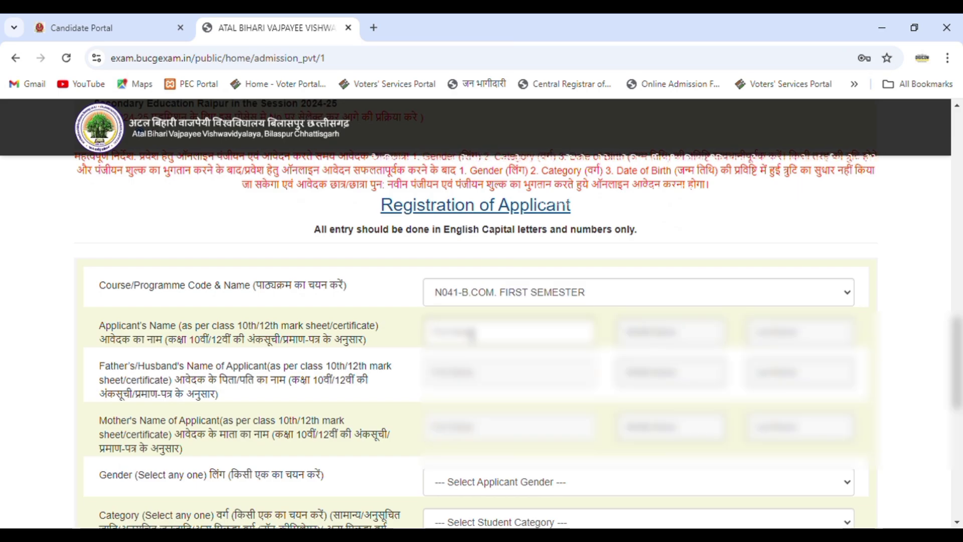
key(Tab)
key(Tab)
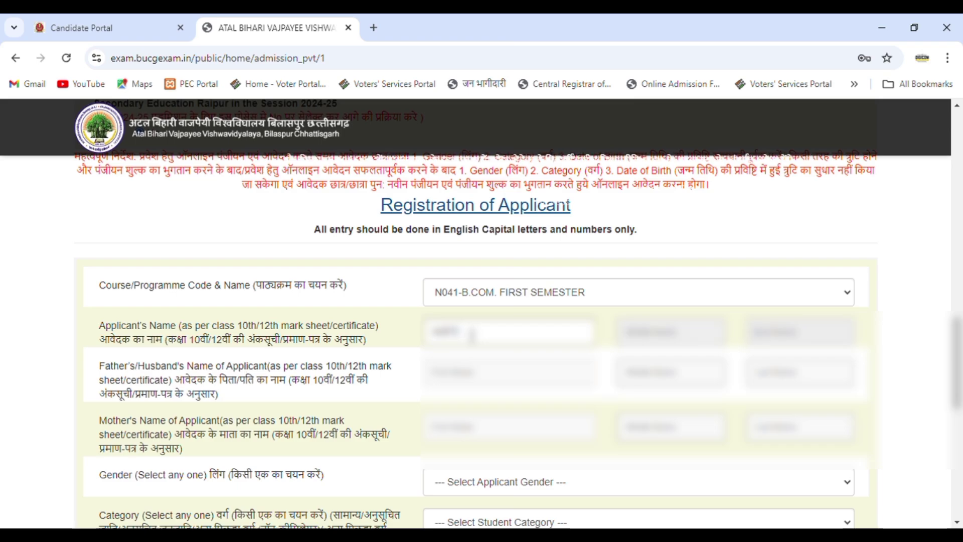
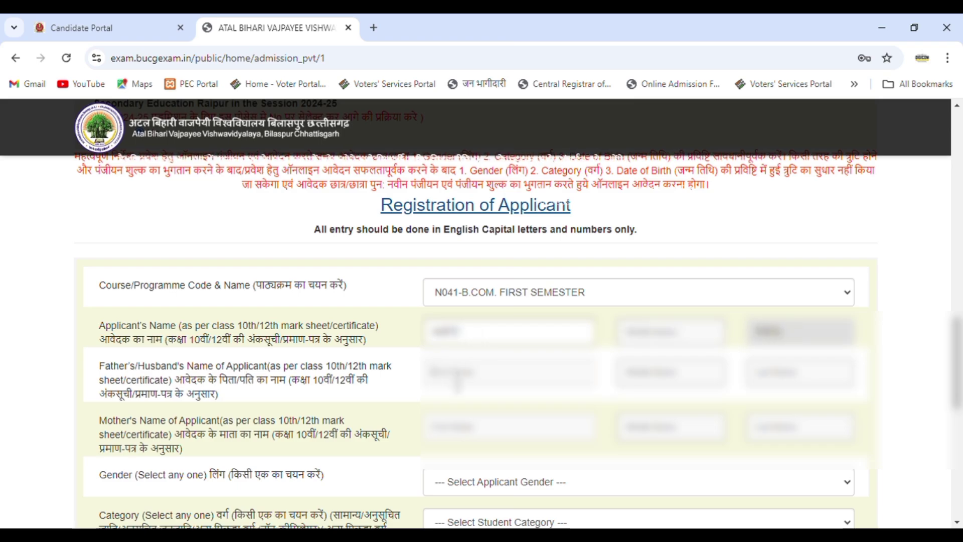
click(457, 382)
text(RAME)
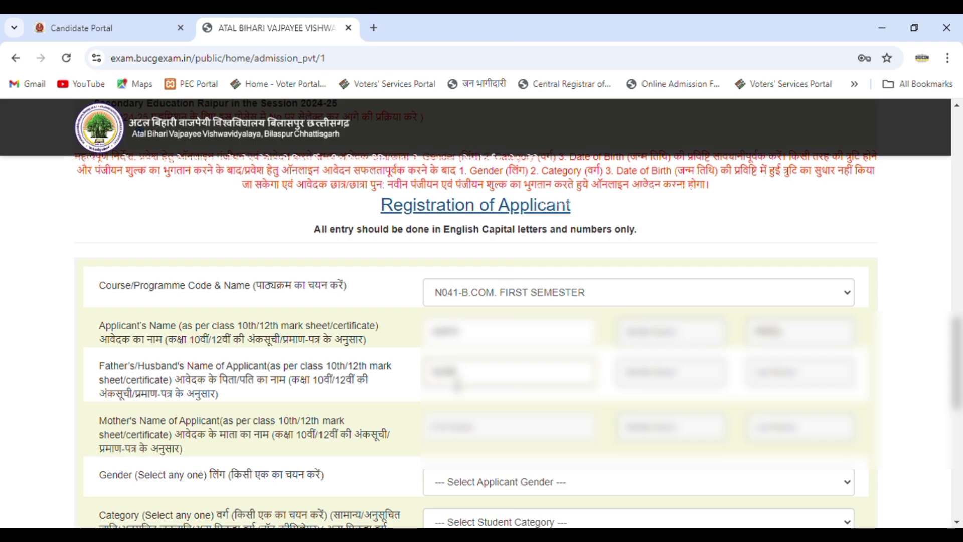
key(Tab)
key(Tab)
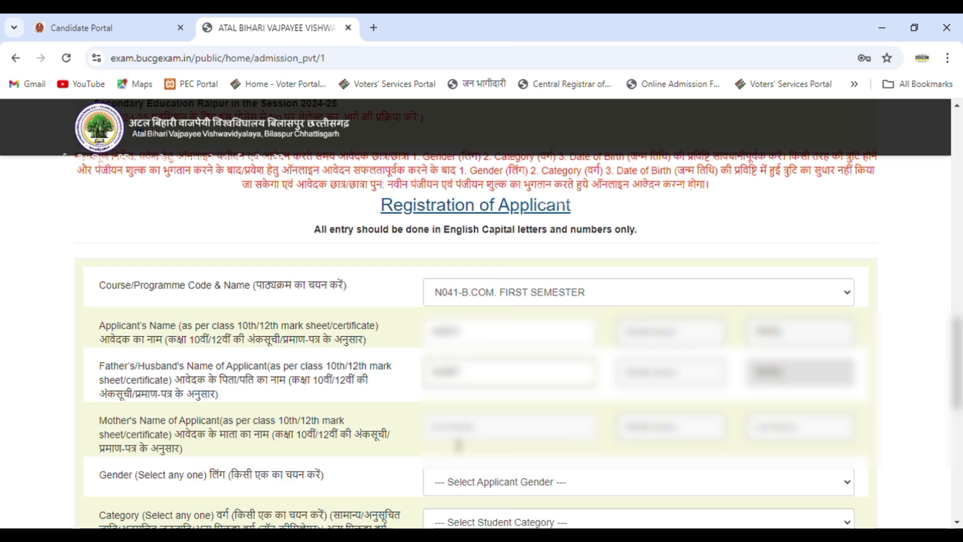
click(458, 444)
text(SU)
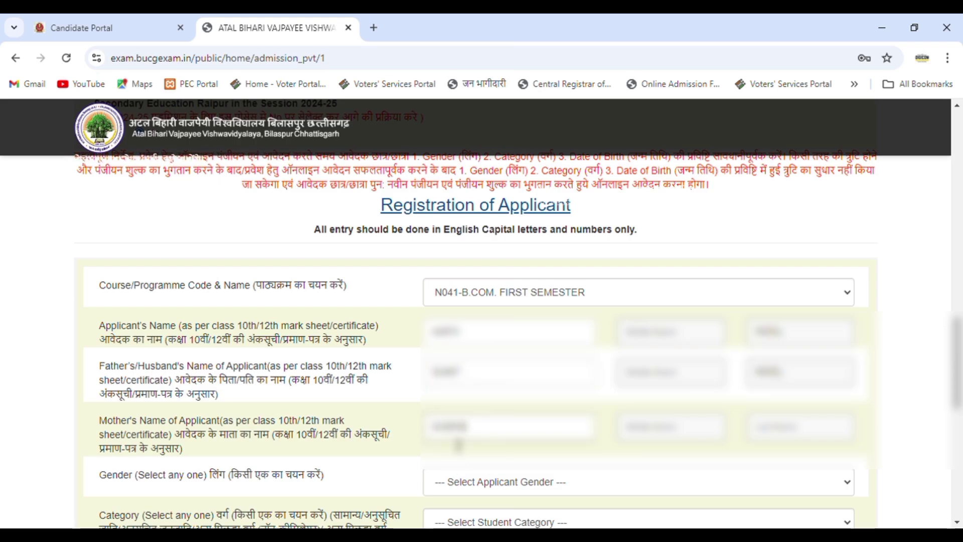
key(Tab)
key(Tab)
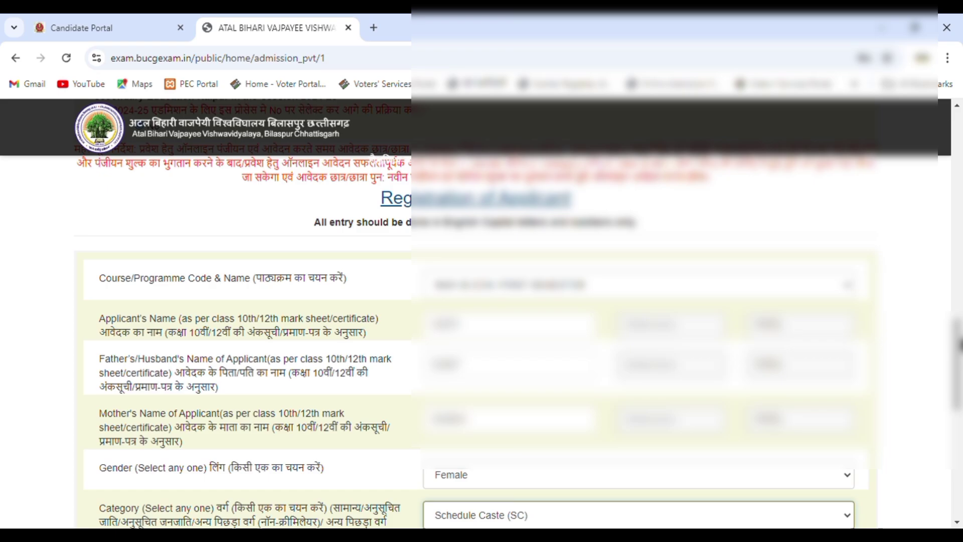
scroll(501, 351, down, 4)
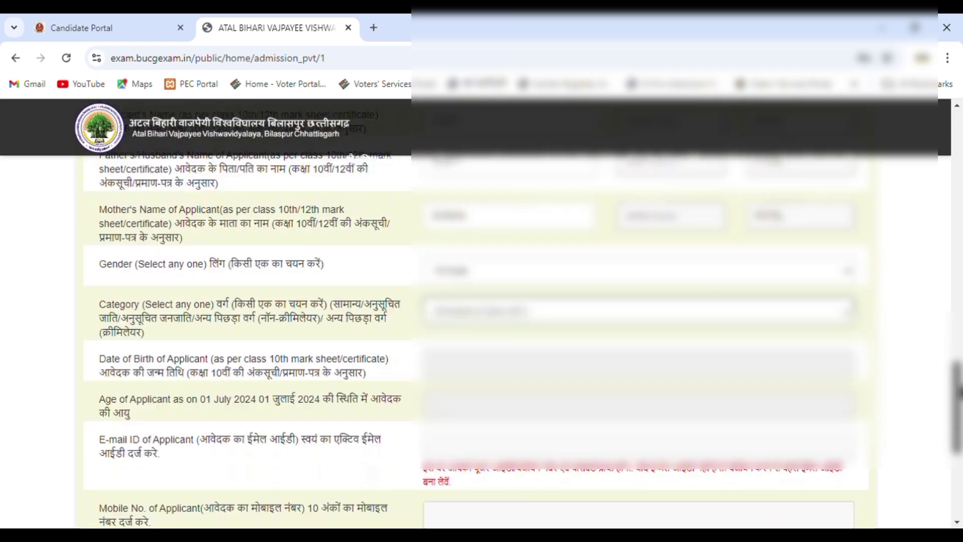
scroll(958, 391, down, 3)
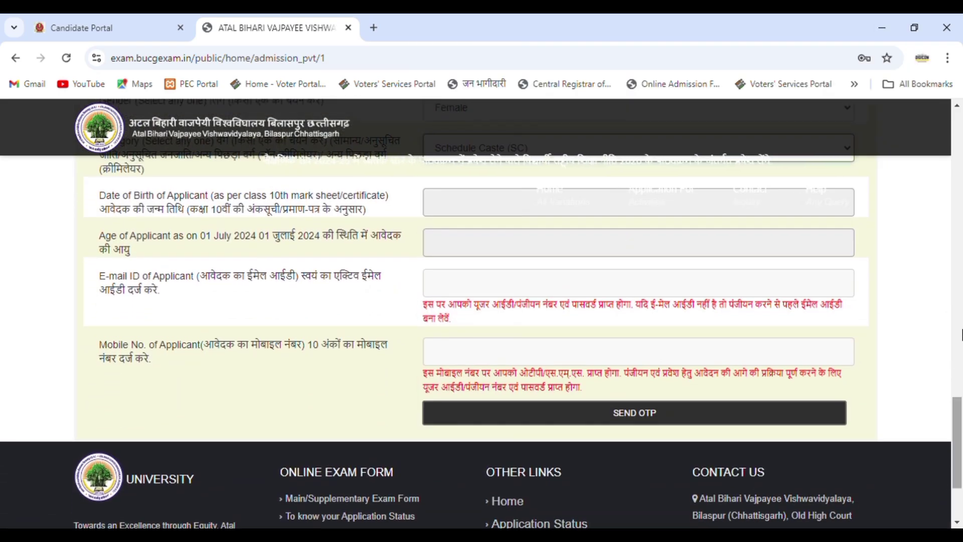
scroll(509, 230, up, 1)
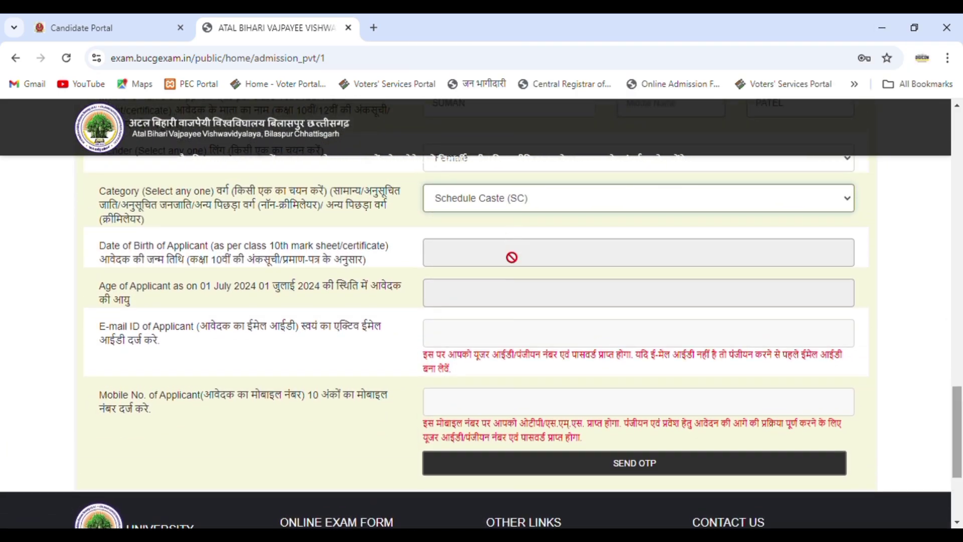
click(511, 256)
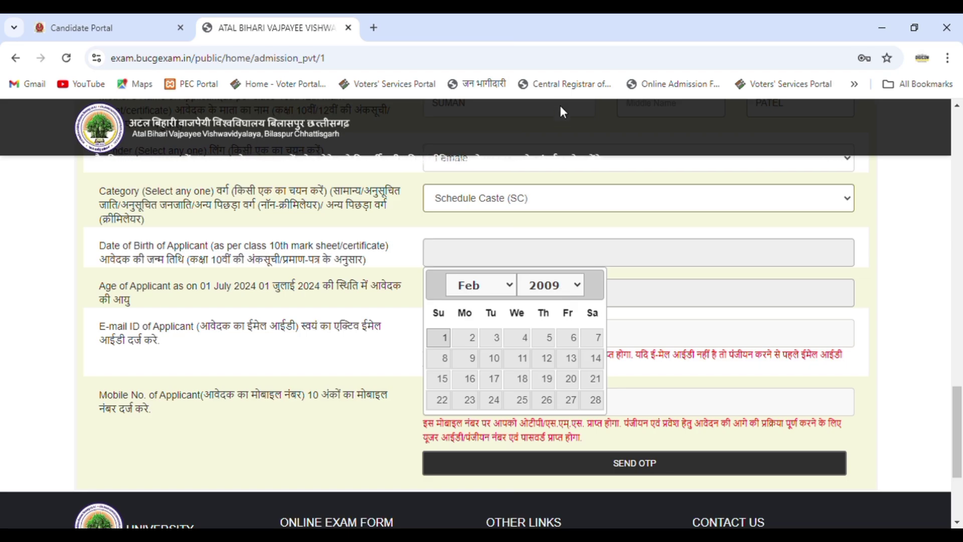
click(550, 199)
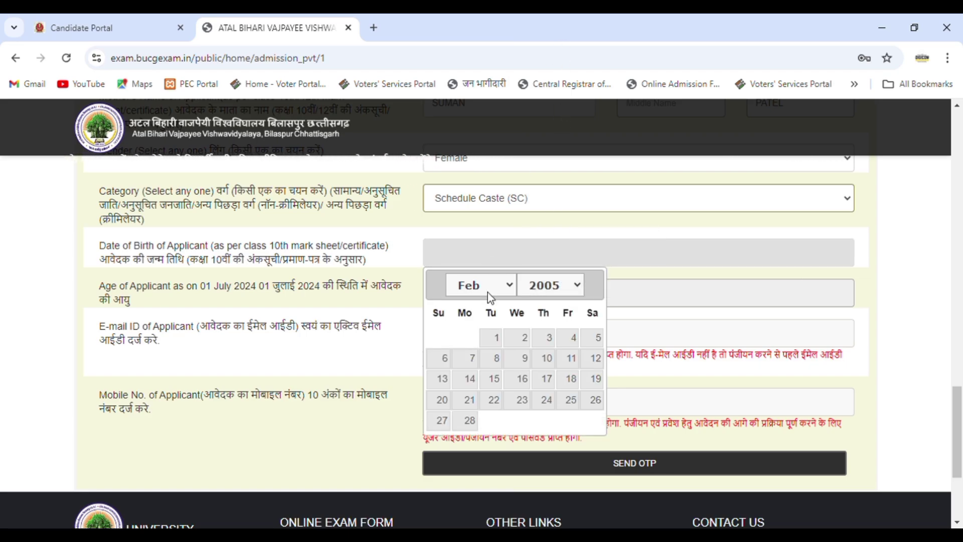
click(490, 298)
click(487, 387)
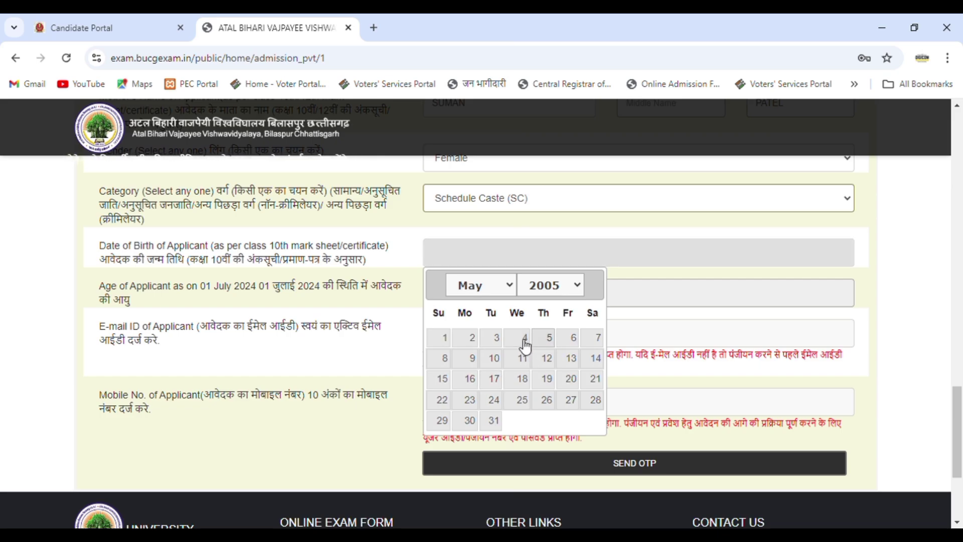
click(523, 339)
click(488, 339)
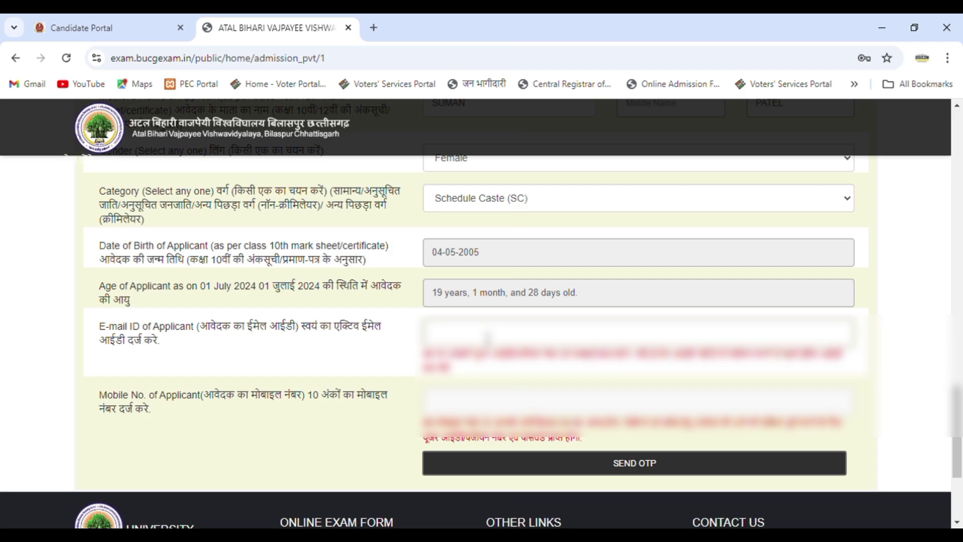
- Fill in the saved e-mail, re-enter the applicant's mobile number and request an OTP
click(517, 414)
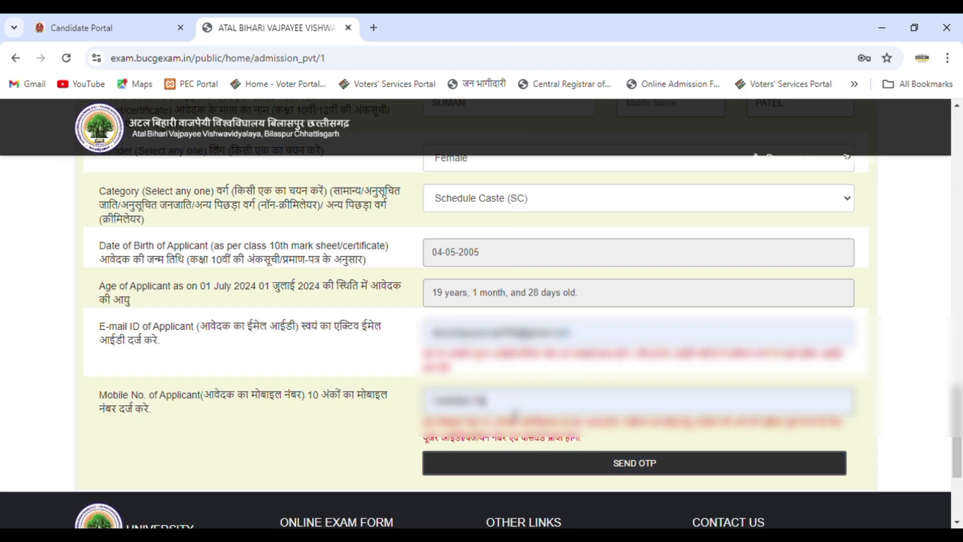
drag(482, 402, 401, 423)
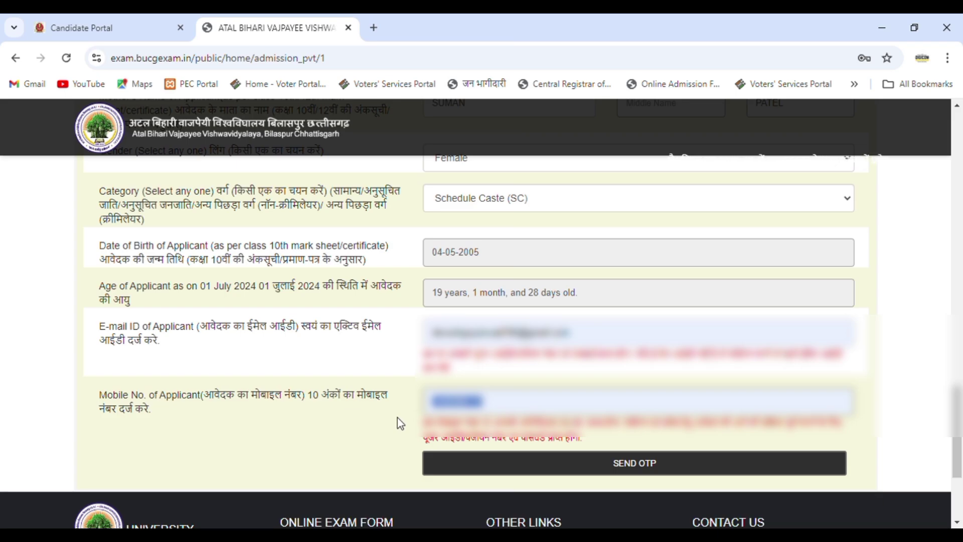
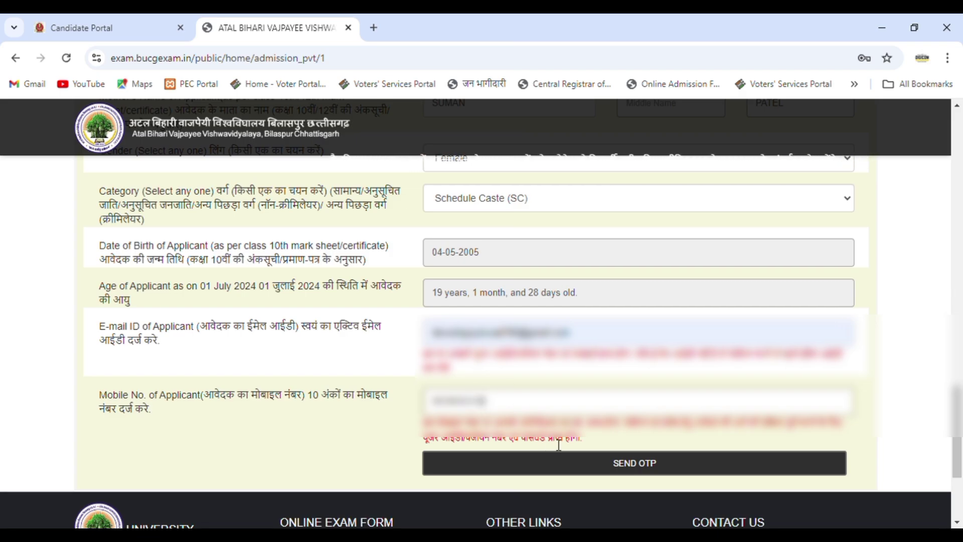
click(629, 471)
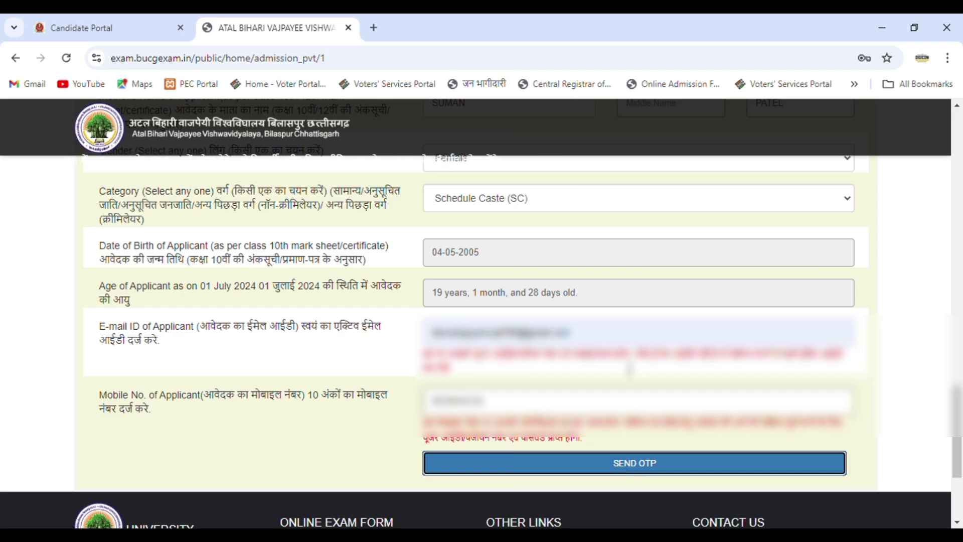
click(581, 405)
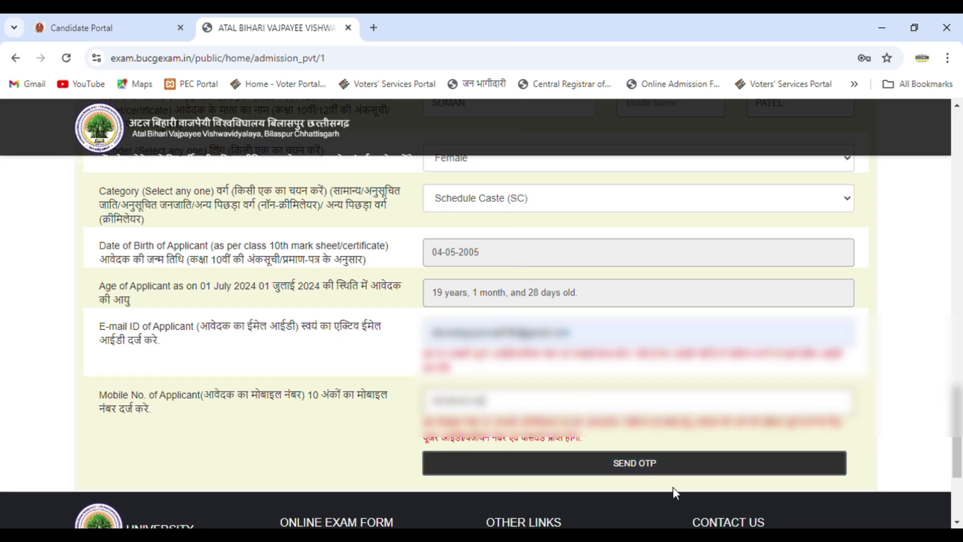
click(661, 462)
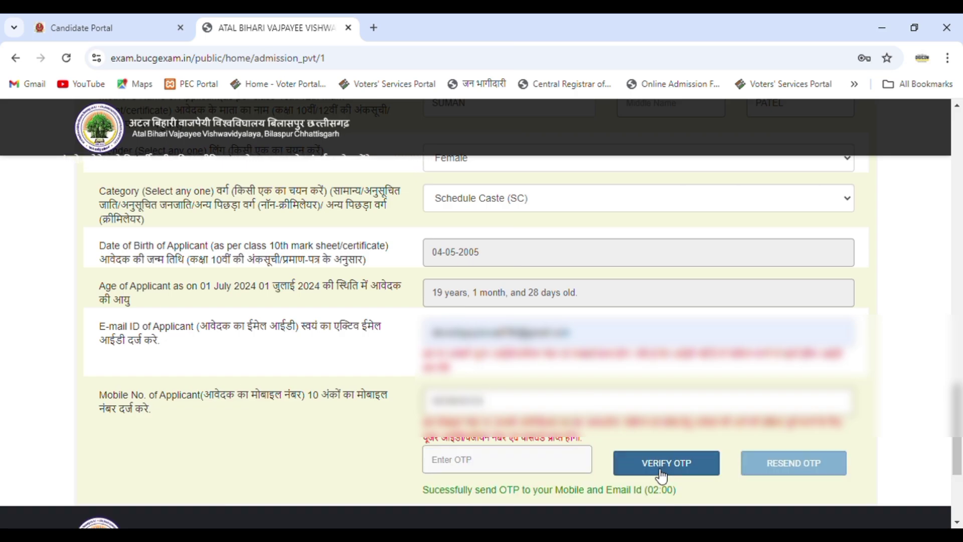
- Enter the received OTP, verify it and save the registration details
click(472, 471)
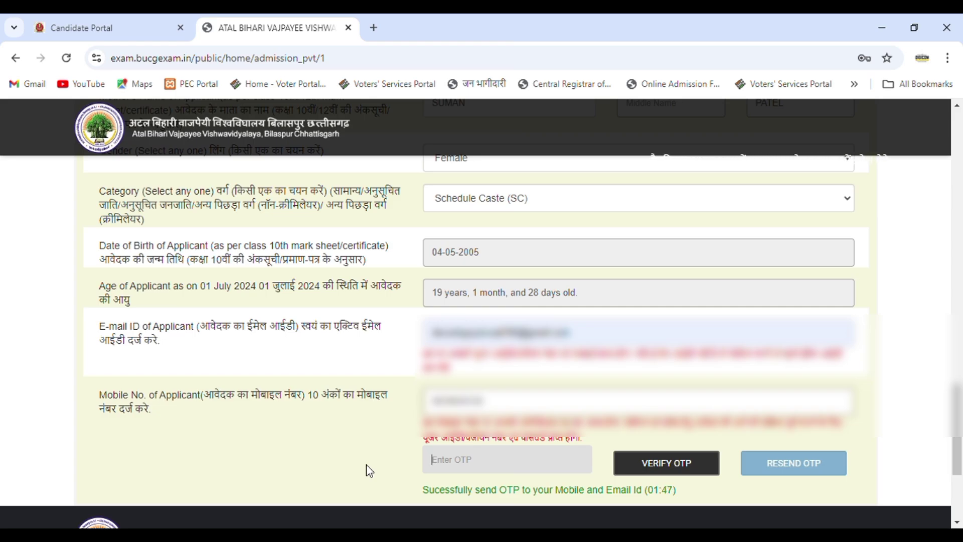
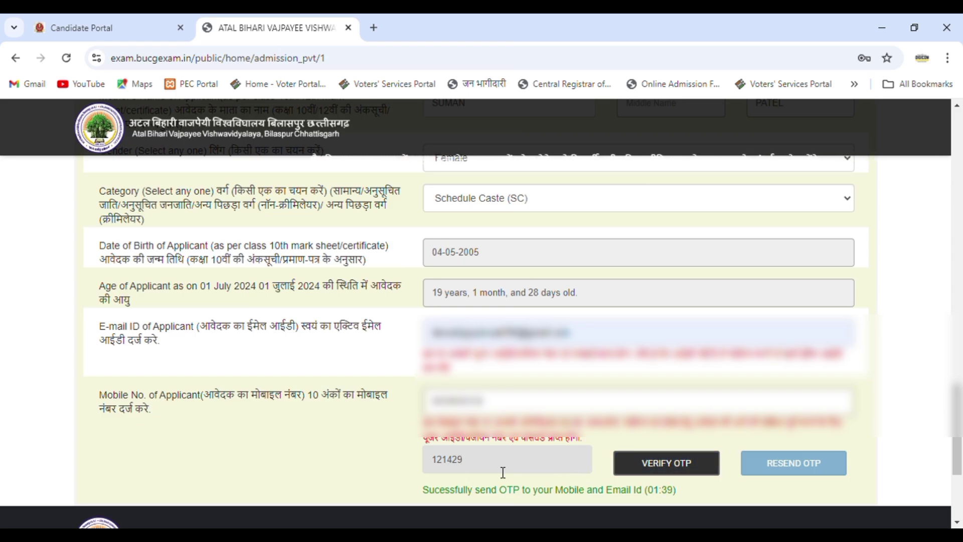
key(ctrl+a)
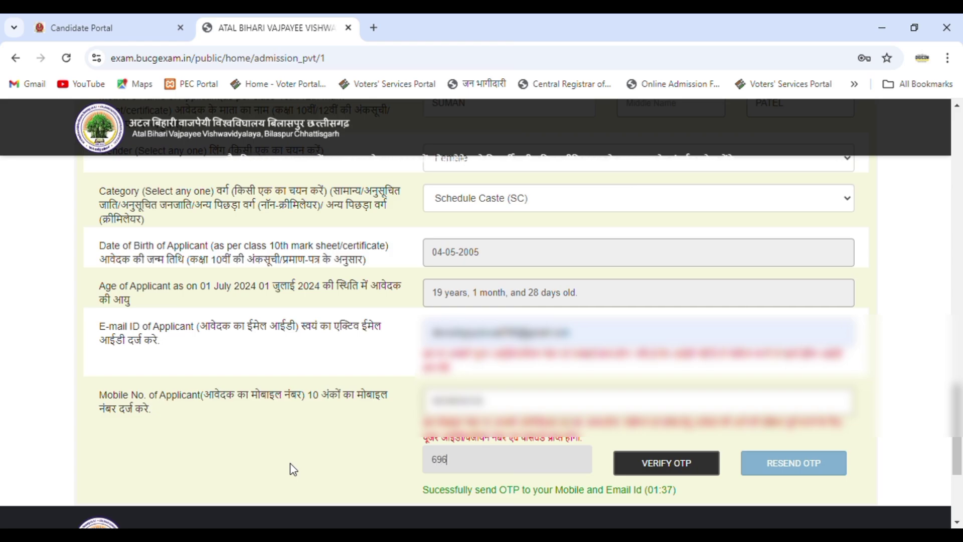
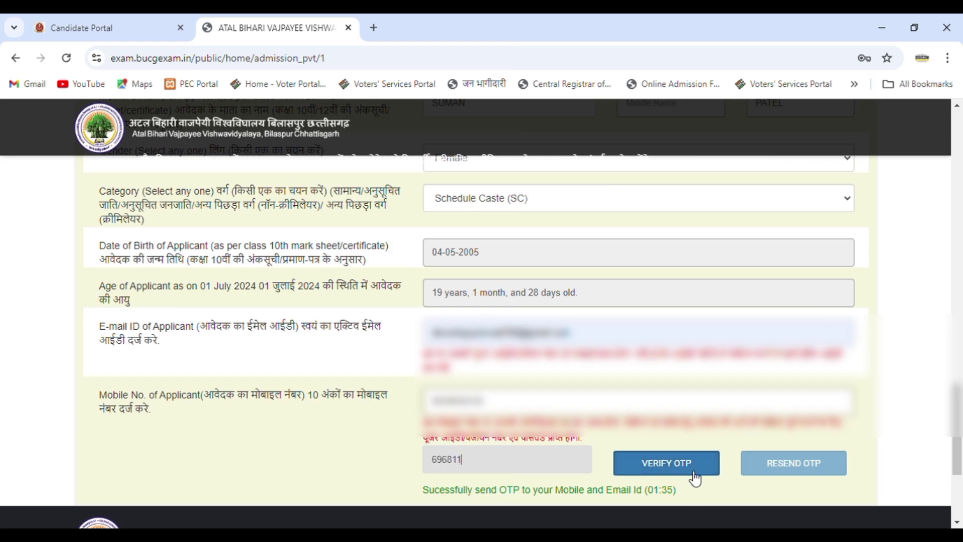
click(695, 476)
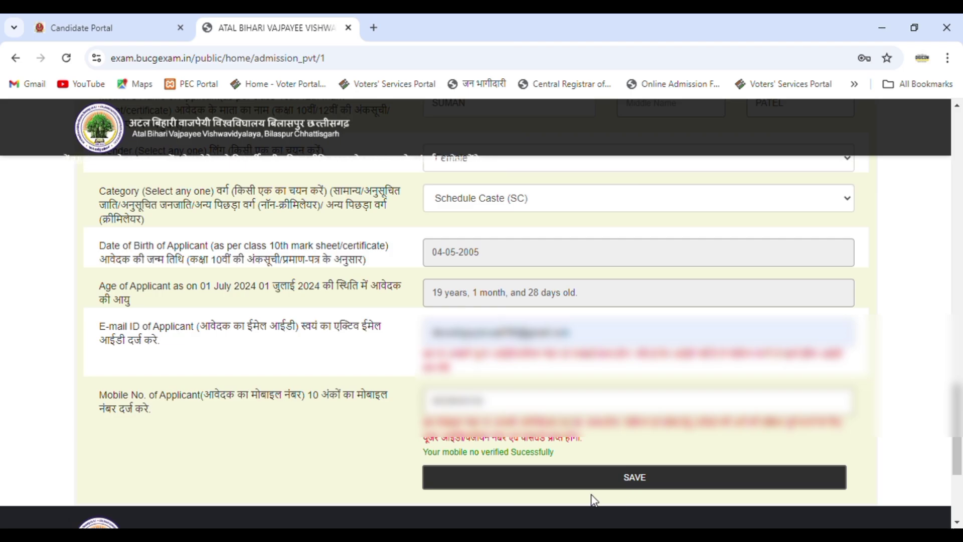
click(640, 482)
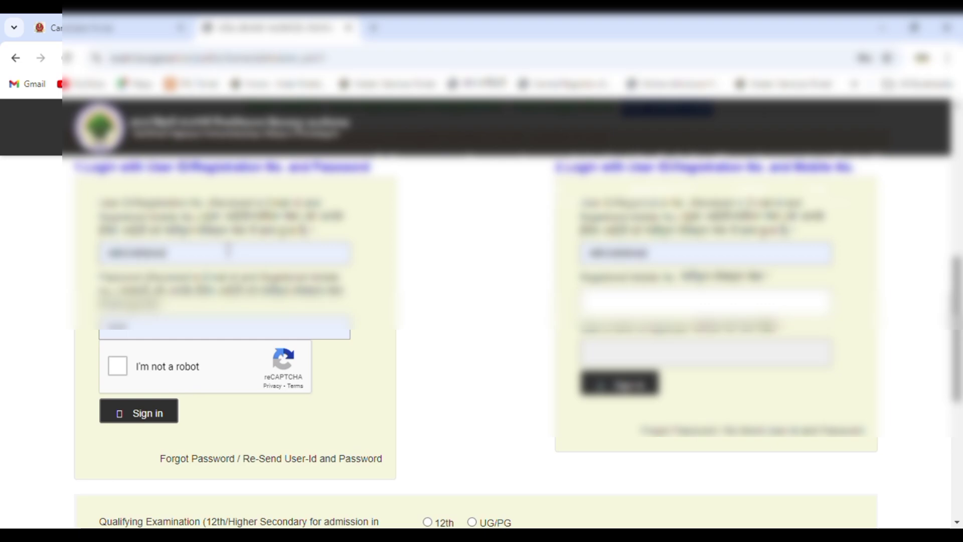
- Log in with the new registration number and account password, ticking I'm not a robot
drag(228, 249, 1, 259)
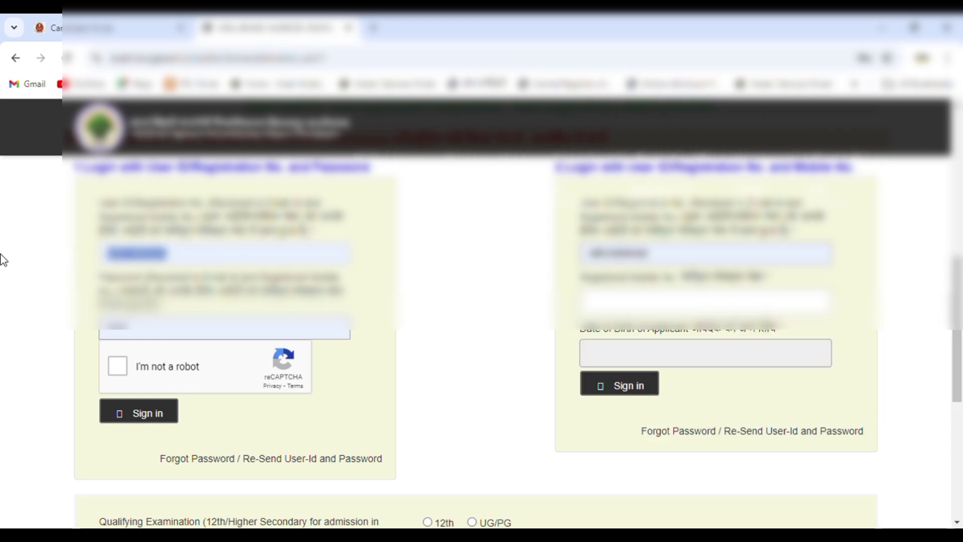
key(ctrl+v)
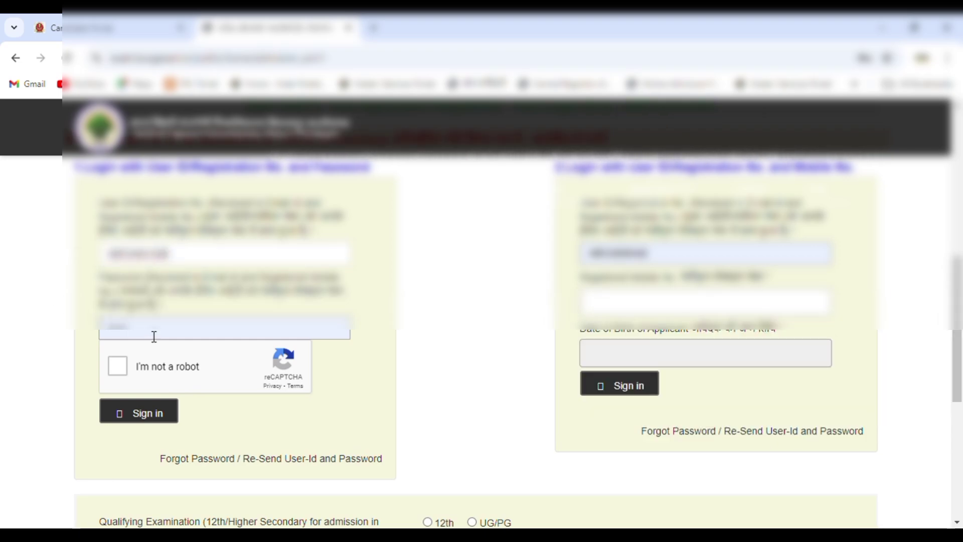
drag(153, 336, 3, 345)
key(BackSpace)
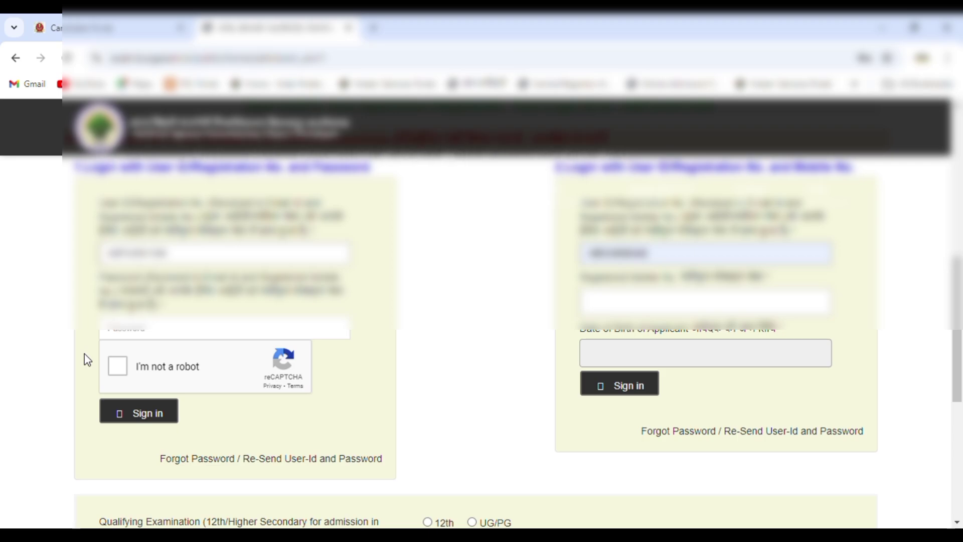
text(•••)
click(120, 370)
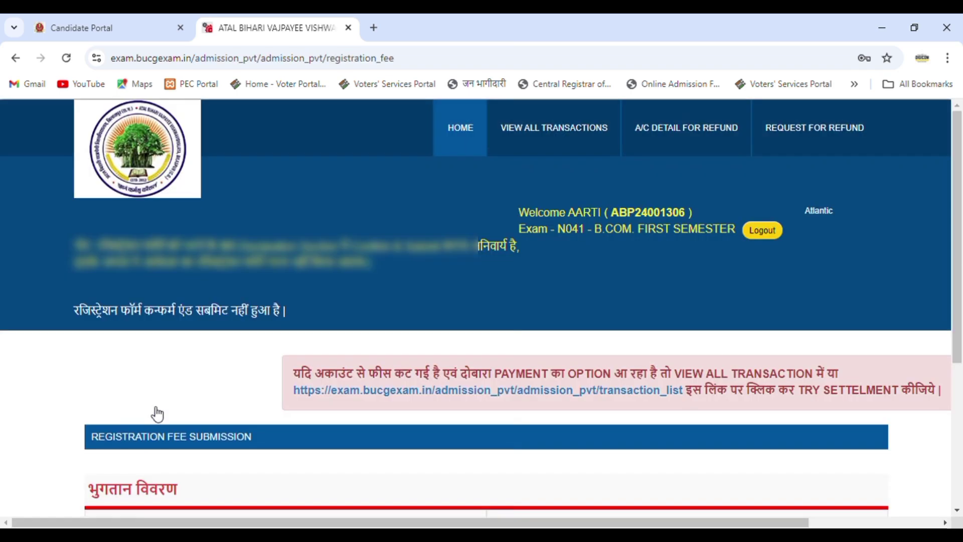
- Proceed to payment of the Rs 475 registration fee from the payment details table
scroll(629, 301, down, 5)
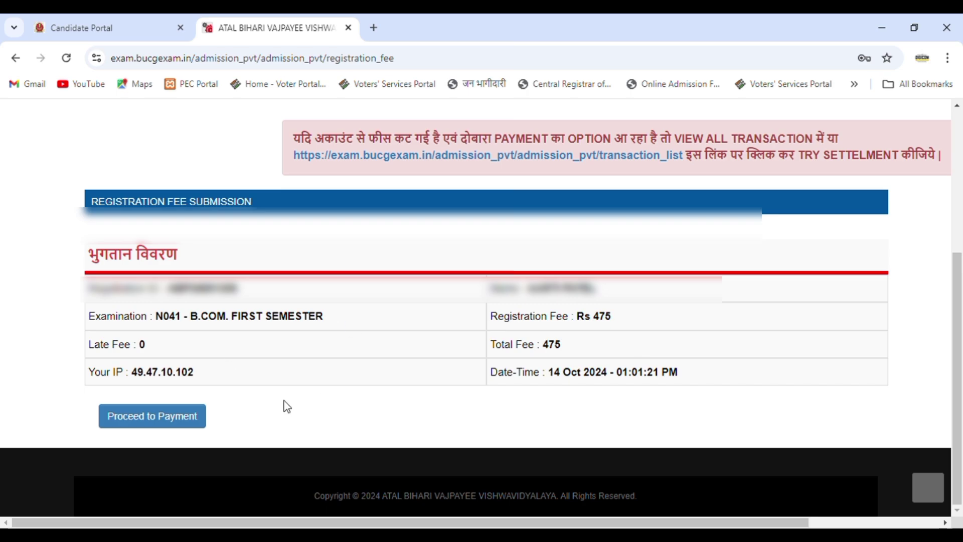
click(160, 422)
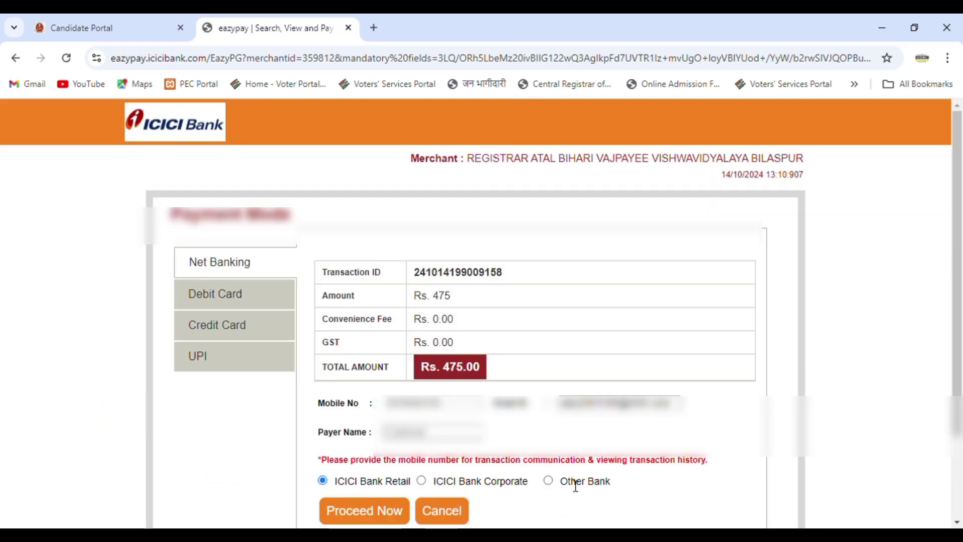
- Pay the Rs. 475.00 fee on eazypay by UPI using the QR Code option
click(237, 361)
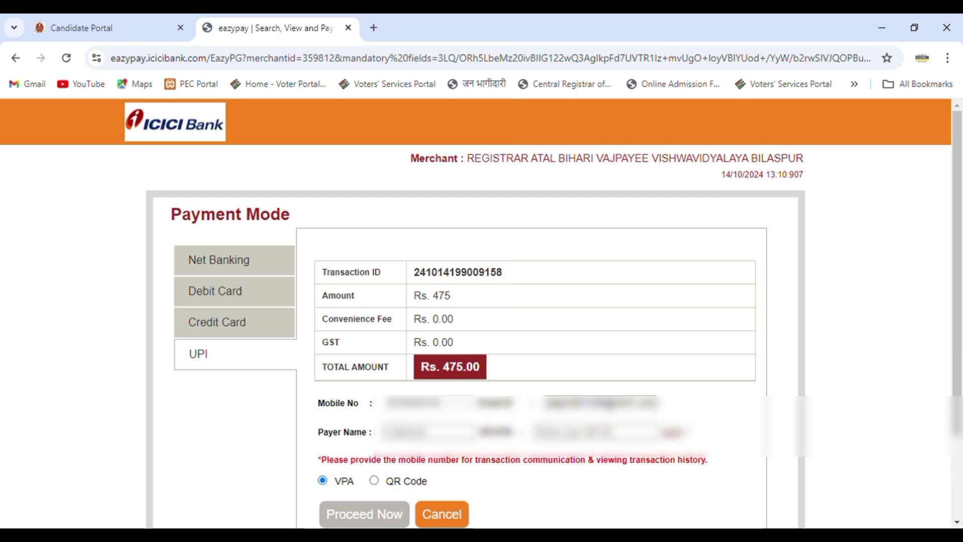
click(376, 482)
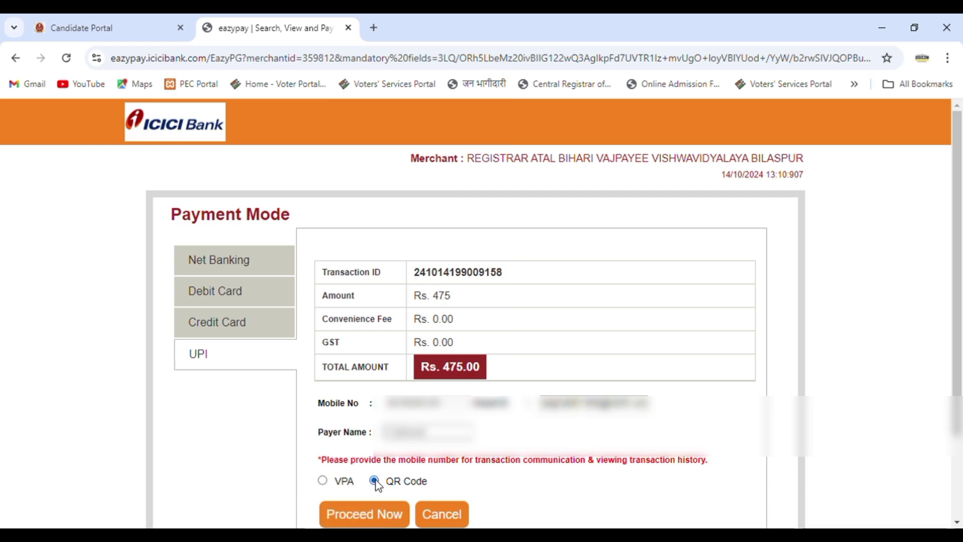
click(382, 515)
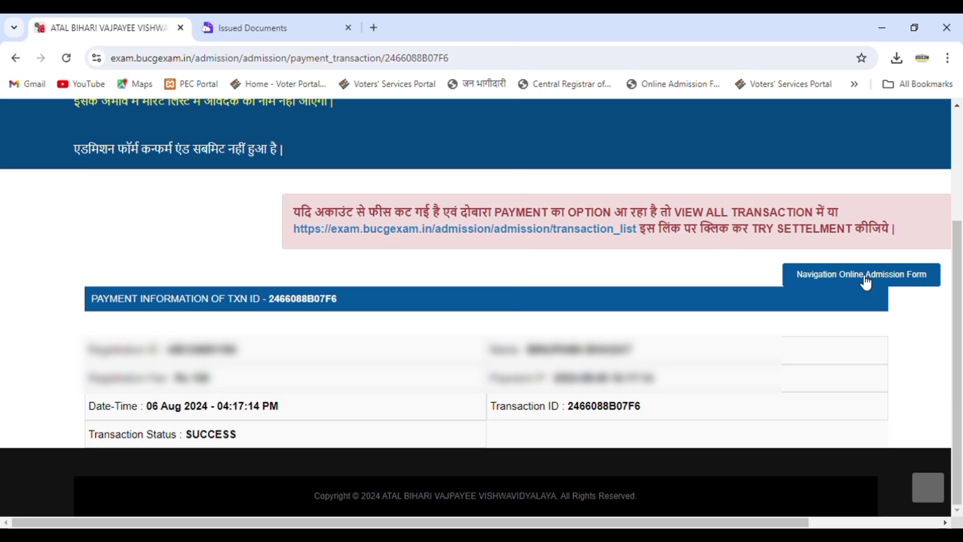
- Open the online-examination survey and answer the first two questions Yes and No
click(866, 282)
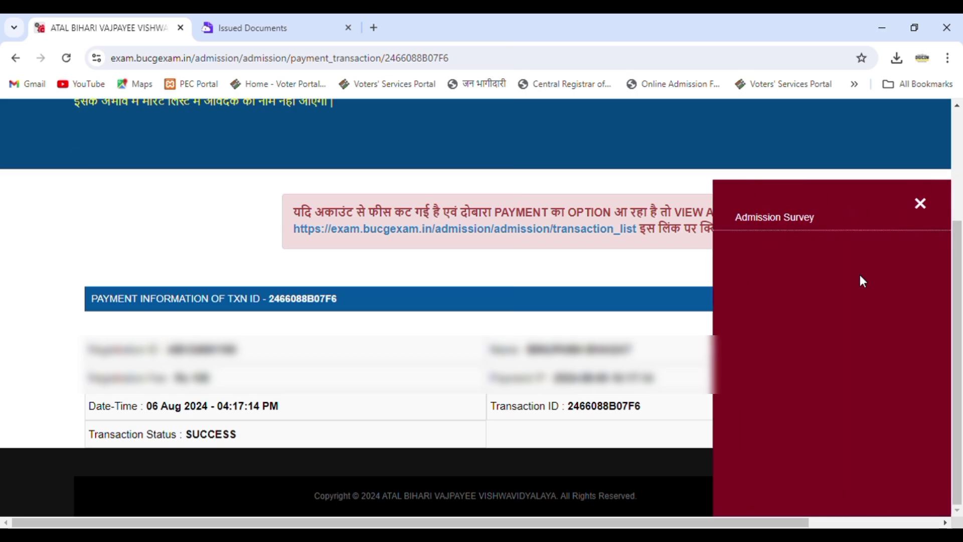
click(772, 220)
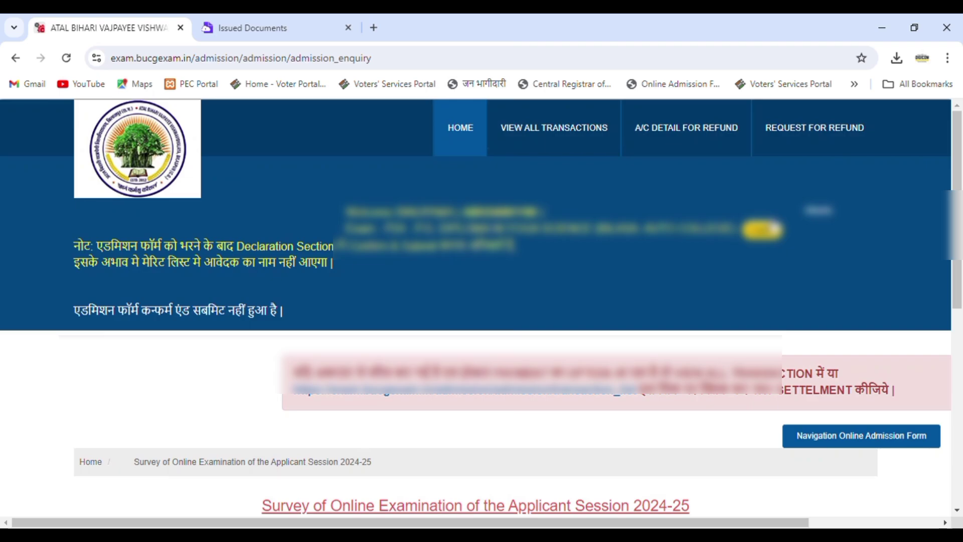
scroll(506, 301, down, 8)
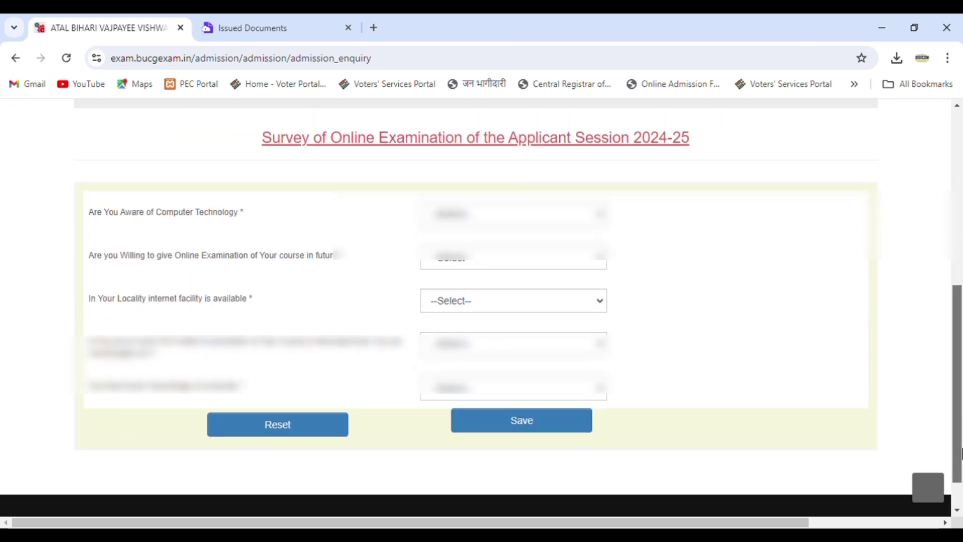
click(484, 198)
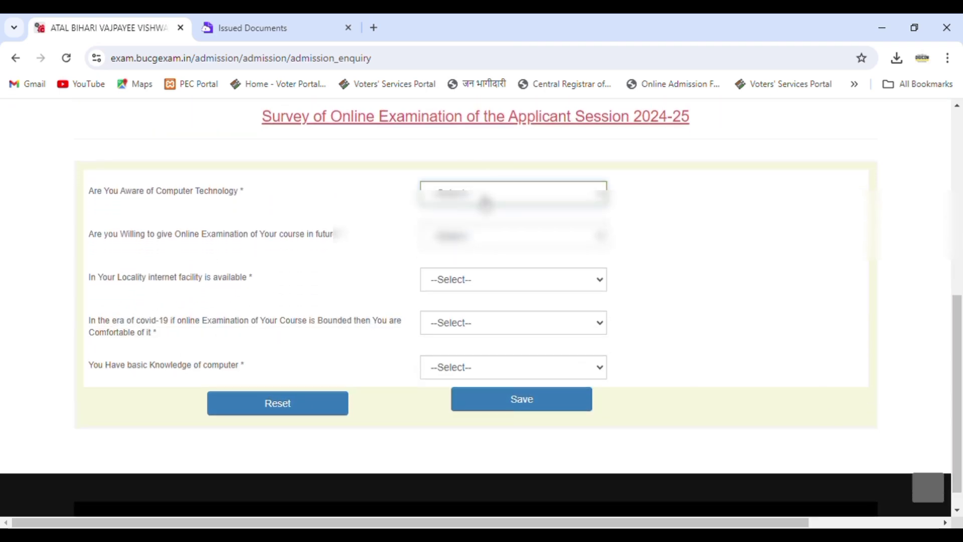
key(Down)
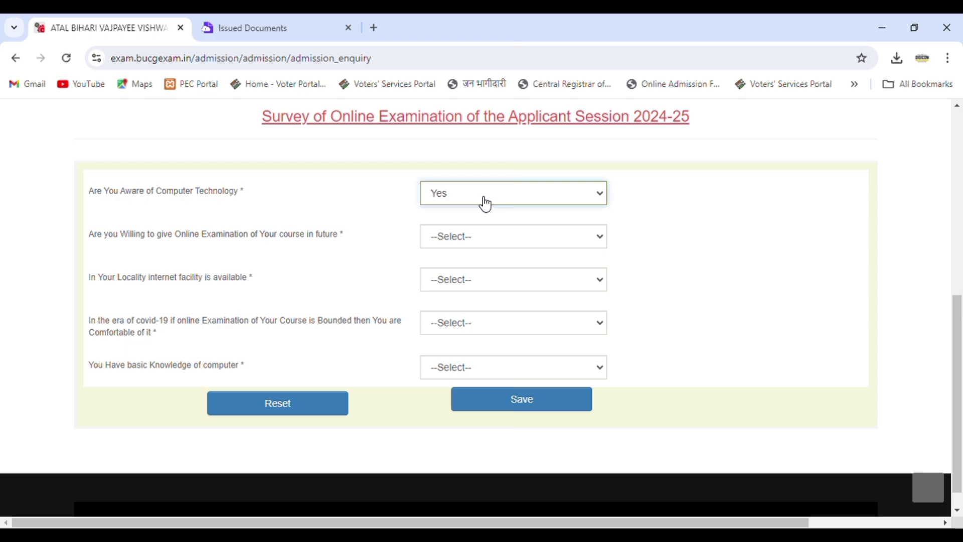
click(493, 239)
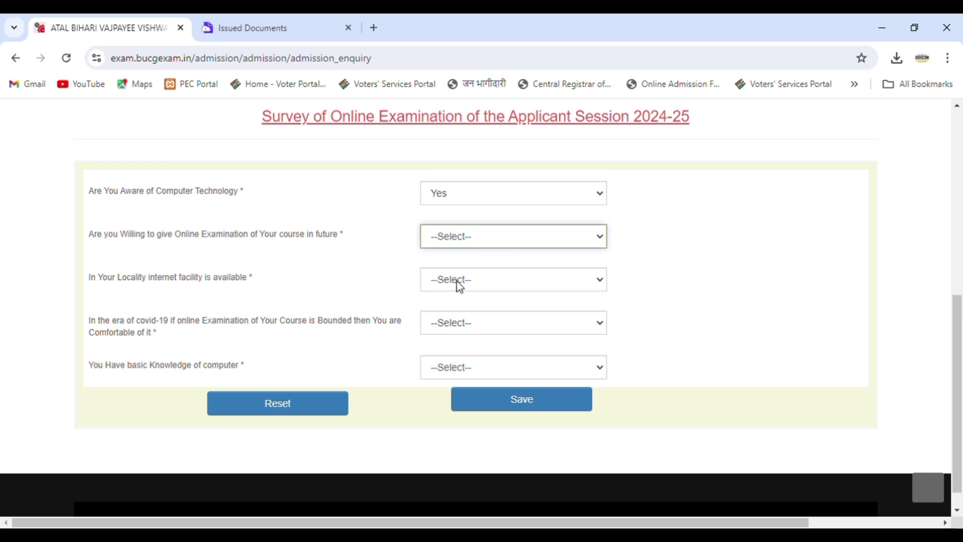
key(Down)
key(Down)
- Answer the remaining survey questions Yes, No, Yes and save the survey
click(458, 284)
key(Down)
click(451, 325)
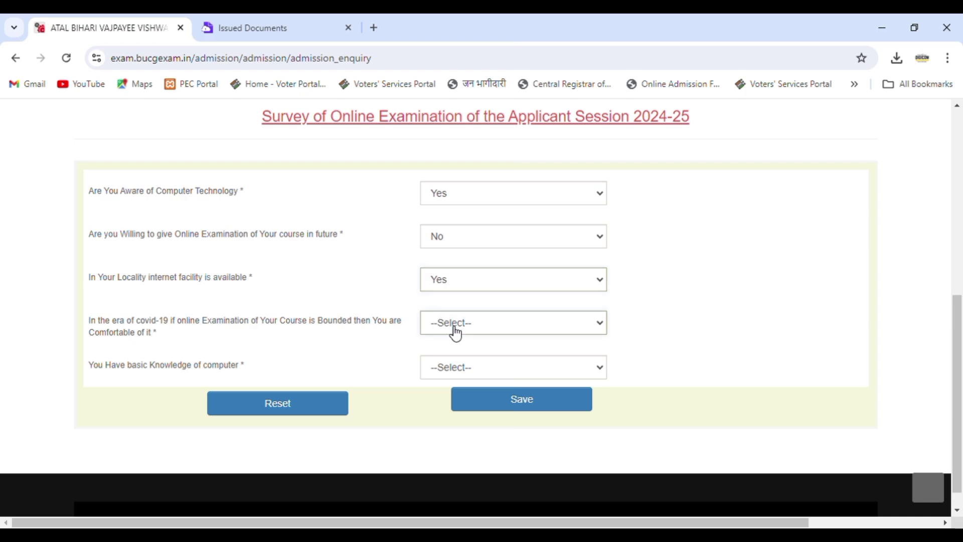
key(Down)
key(Down)
click(455, 369)
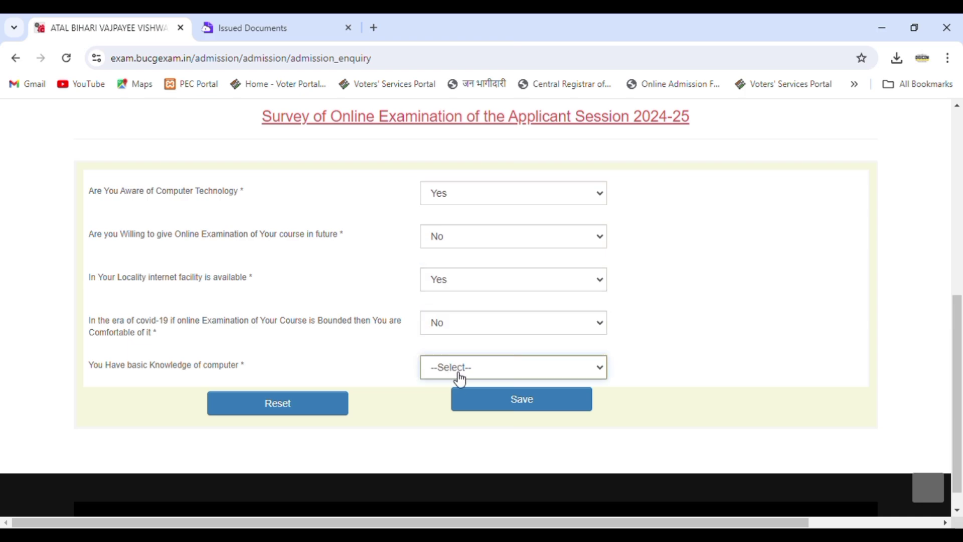
key(Down)
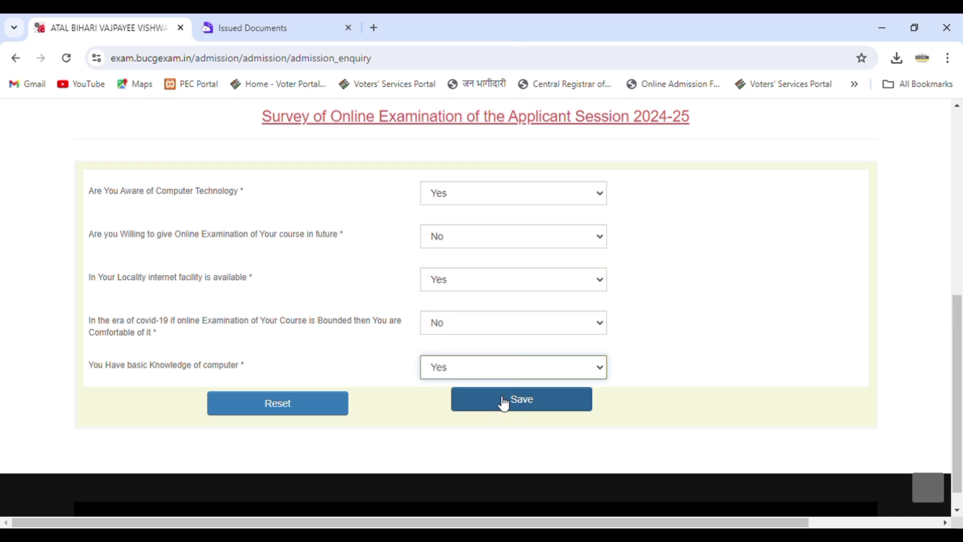
click(536, 404)
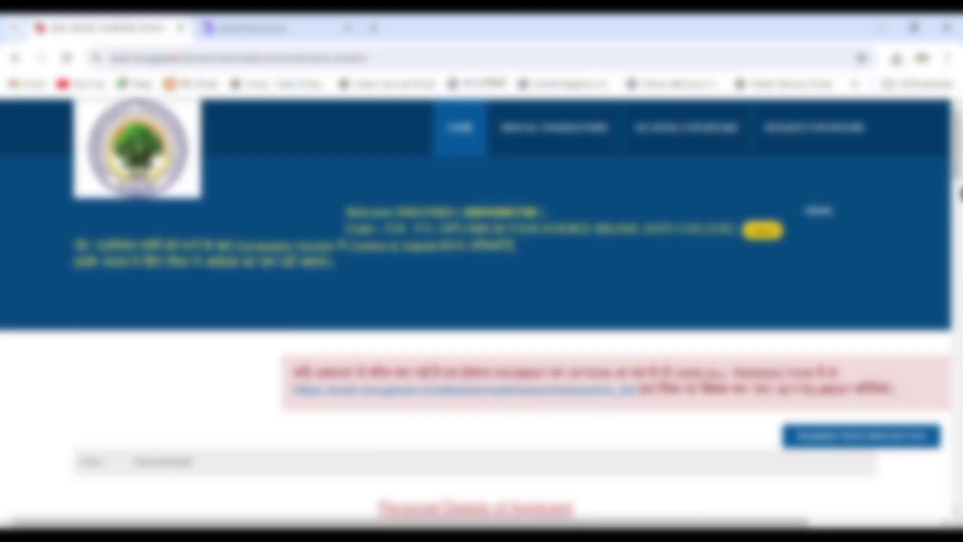
- Enter caste ST and set religion to Hindu
drag(957, 180, 957, 246)
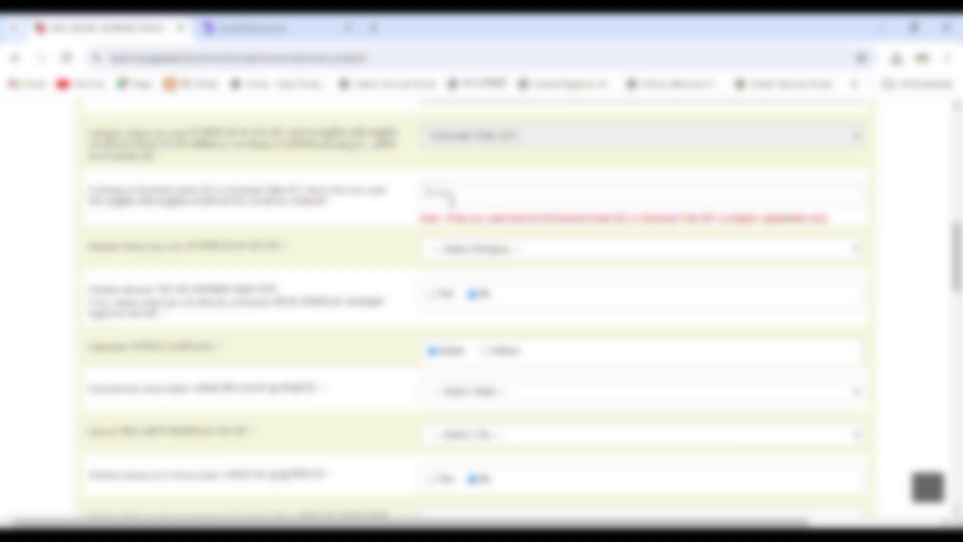
click(451, 201)
text(ST)
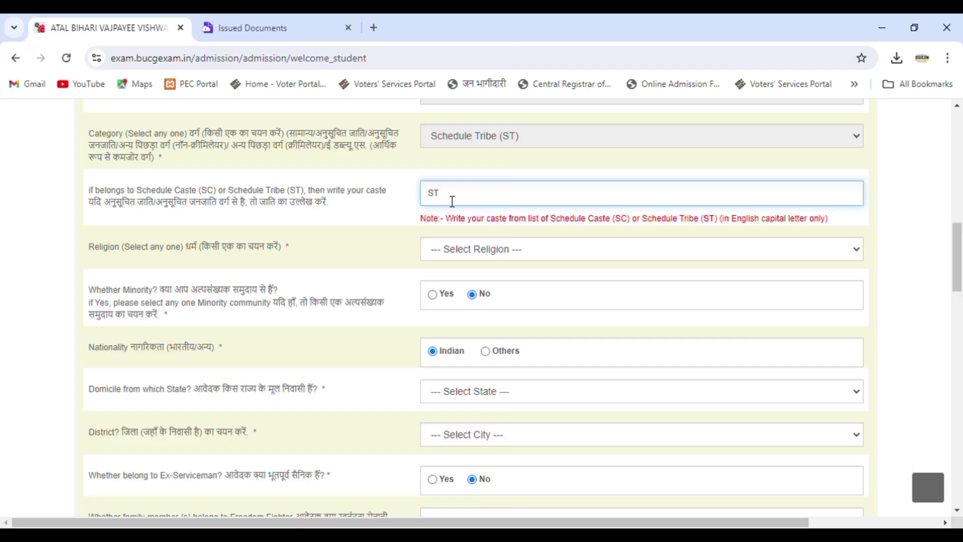
click(462, 250)
key(Down)
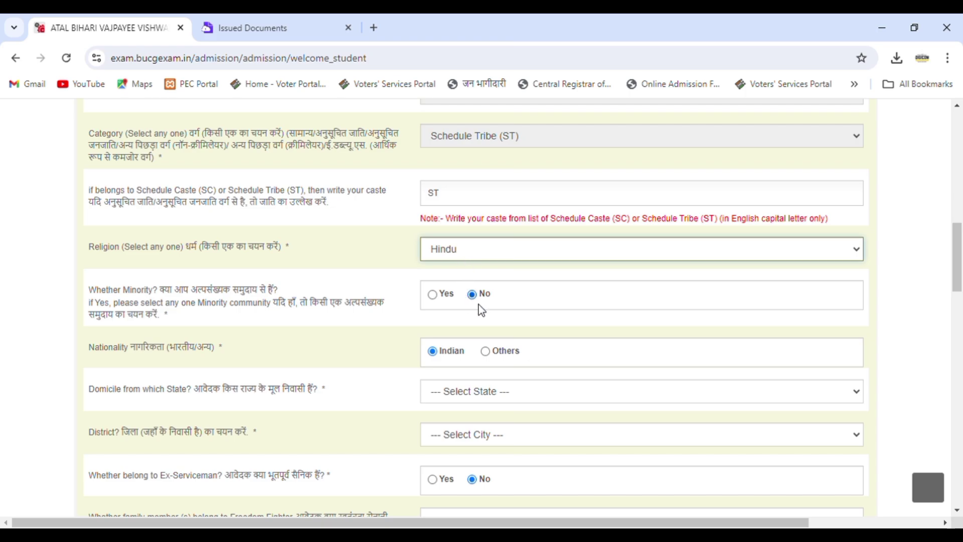
- Set domicile state to Chhattisgarh and district to Rest of Chattisgarh
click(494, 396)
key(Down)
key(Down)
key(Down)
key(Down)
key(Down)
key(Down)
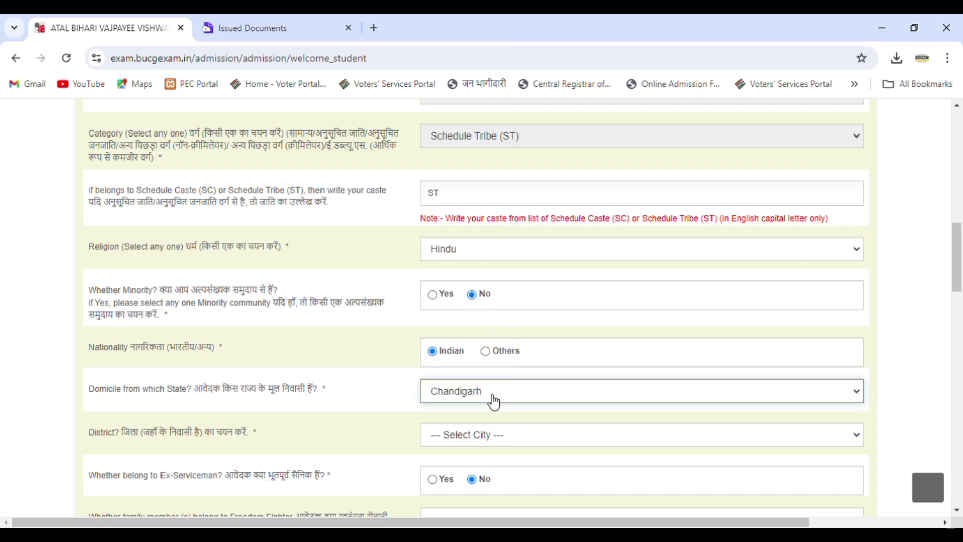
key(Tab)
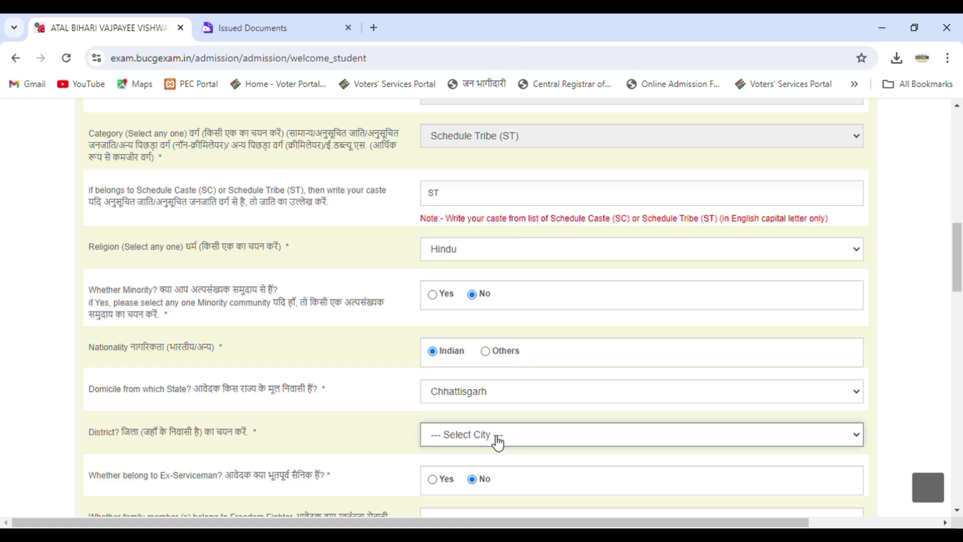
key(Down)
key(Down)
key(Down)
key(Down)
key(Down)
key(Down)
key(Up)
key(Down)
key(Down)
key(Down)
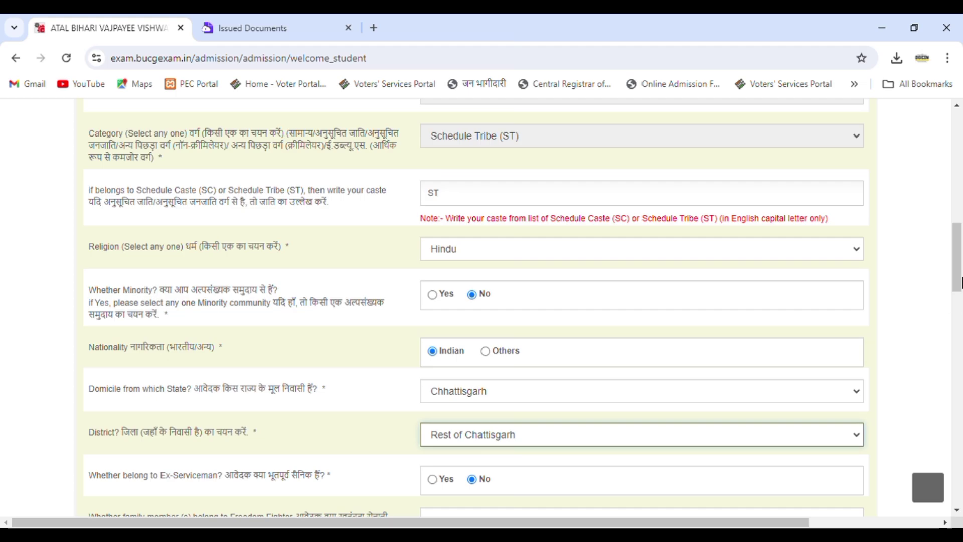
drag(960, 282, 959, 330)
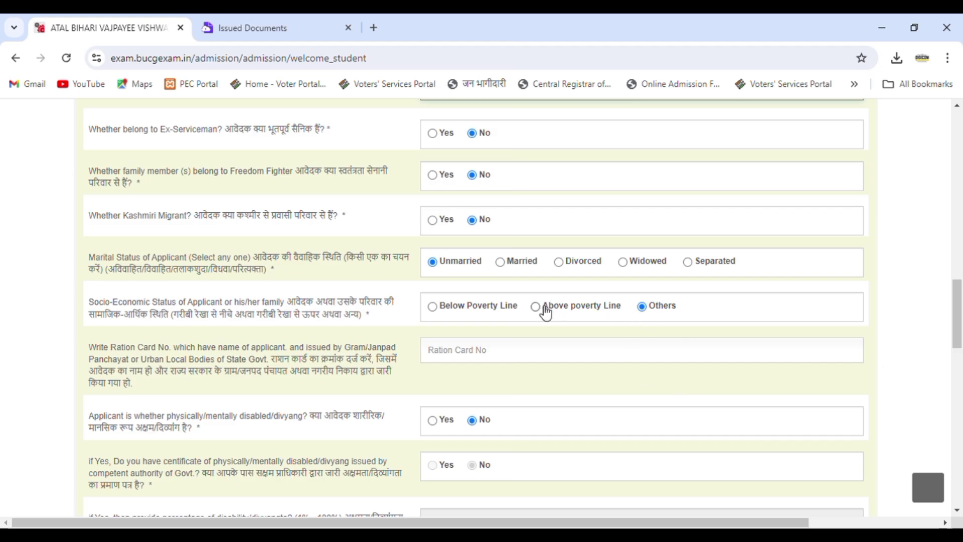
drag(958, 344, 960, 385)
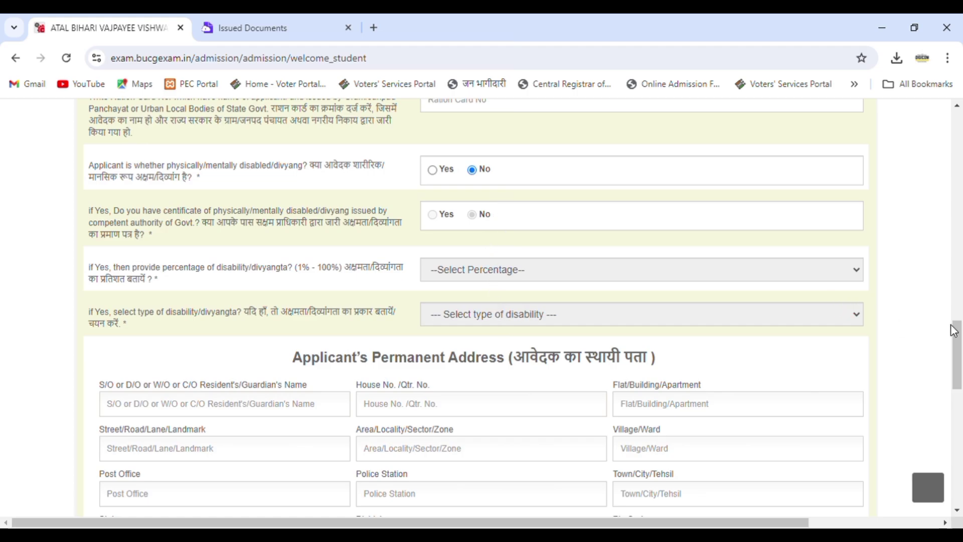
drag(960, 361, 960, 399)
- Fill in the permanent address and copy it into the postal address fields
click(257, 176)
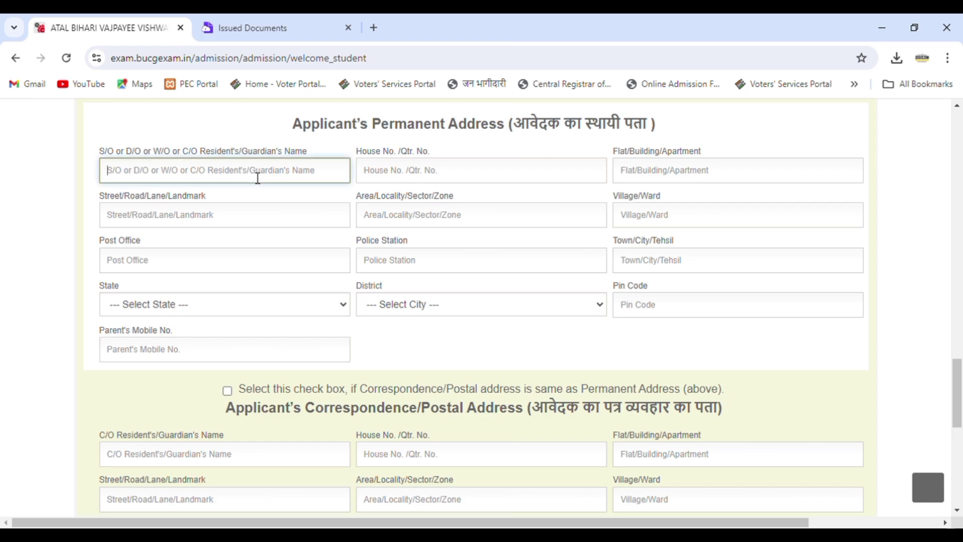
text(S/)
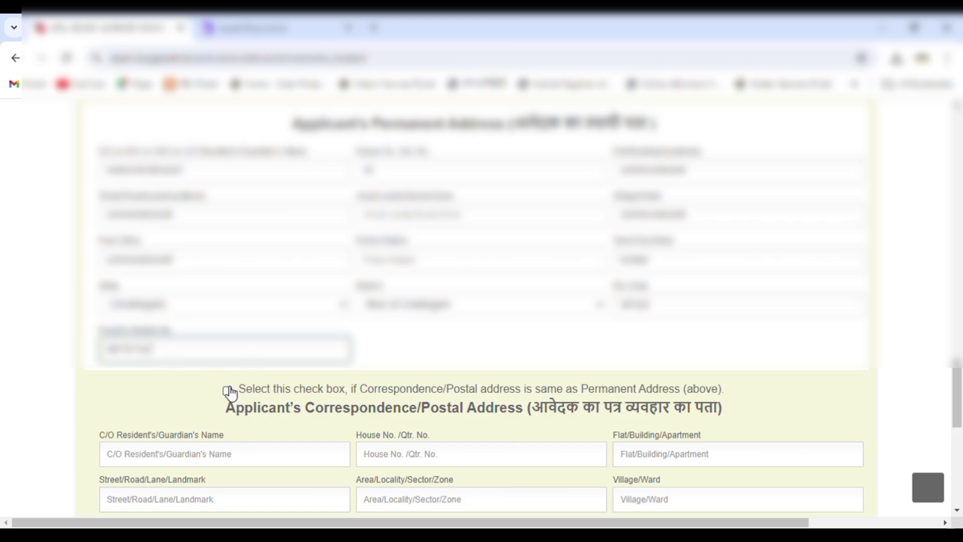
key(ctrl+a)
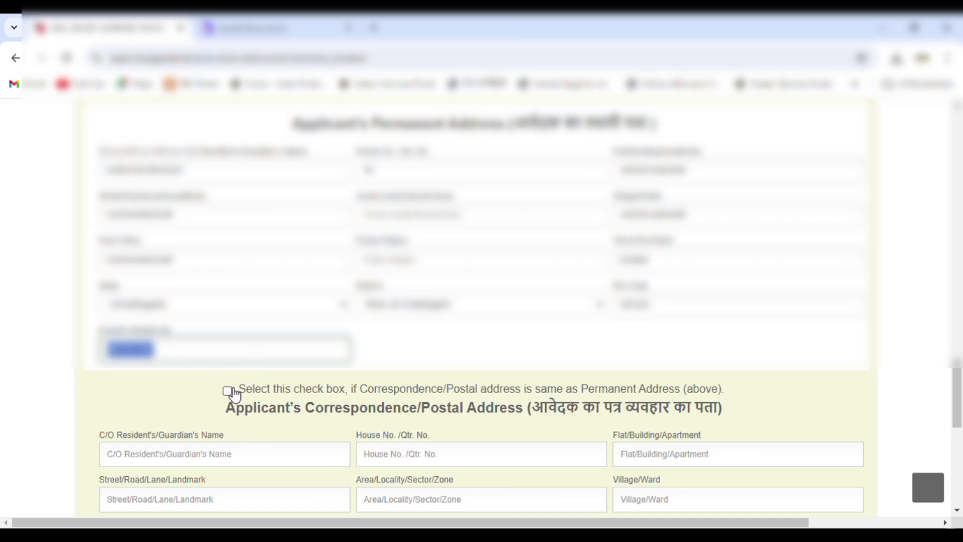
click(230, 391)
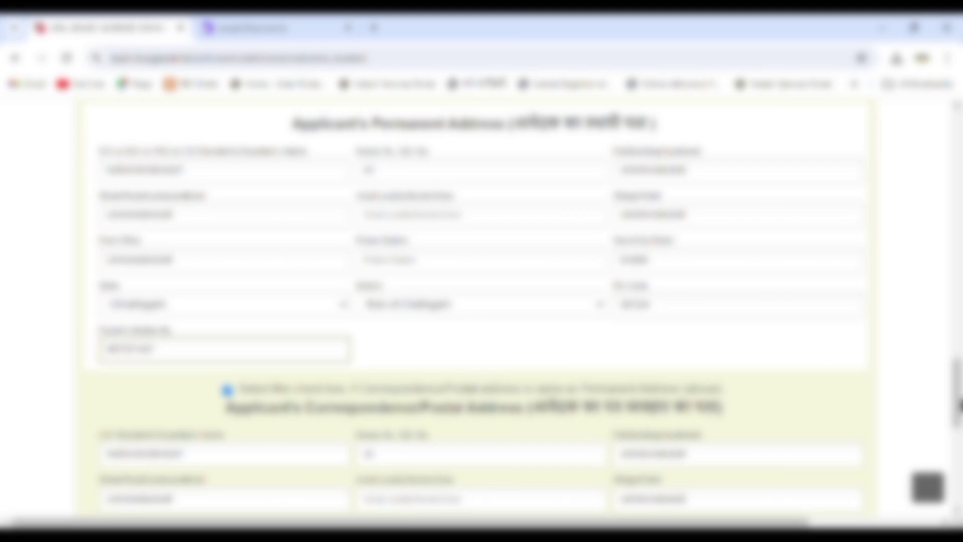
drag(959, 402, 960, 497)
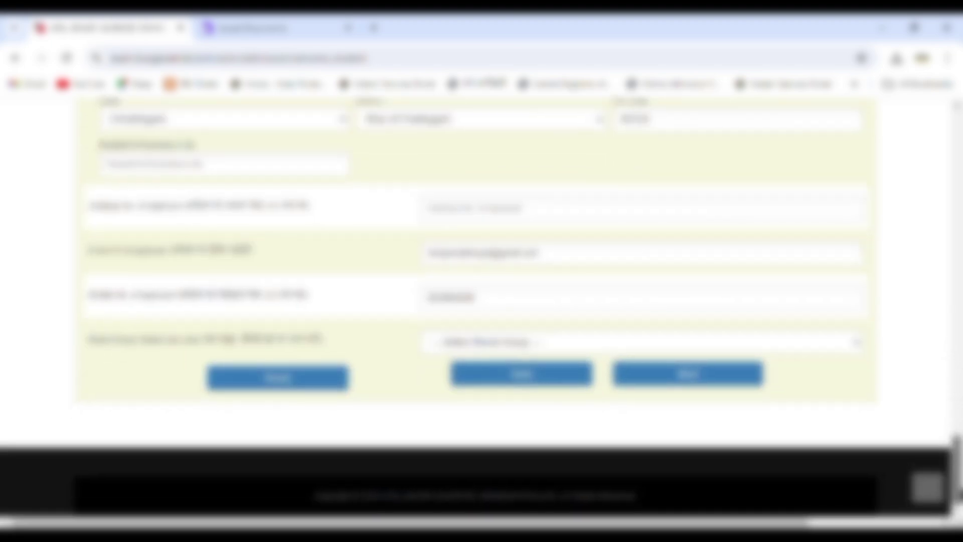
click(238, 174)
key(ctrl+v)
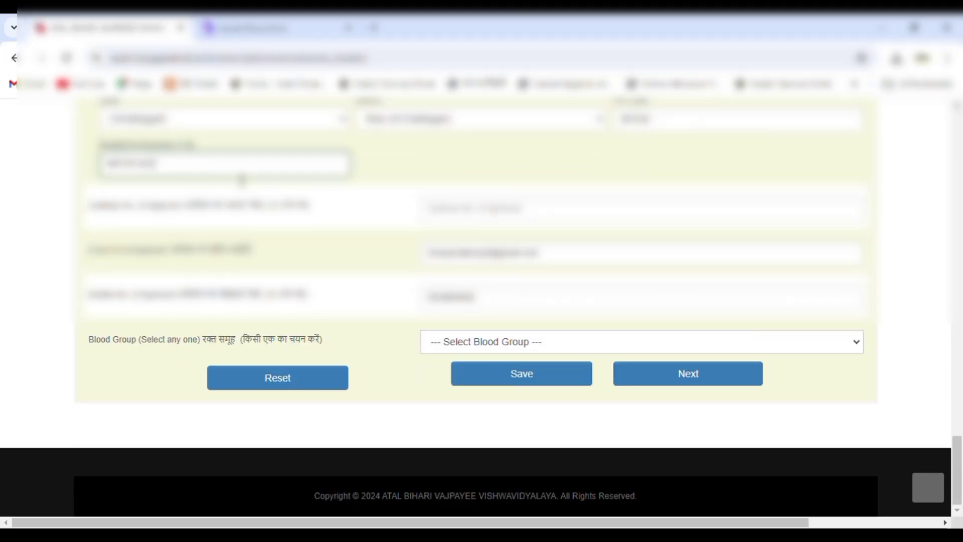
- Enter the Aadhaar number, set blood group to B+, and save the personal details
click(475, 218)
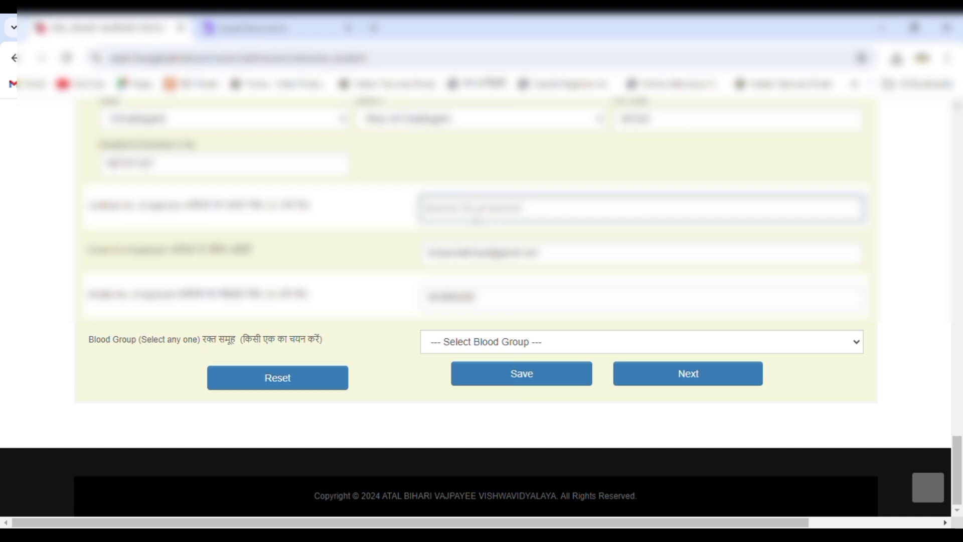
text(????????)
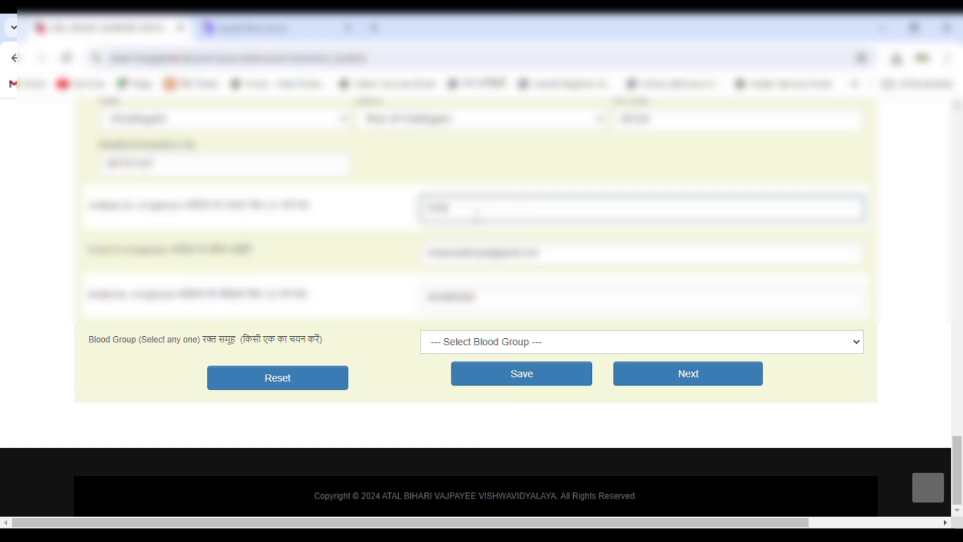
text(????)
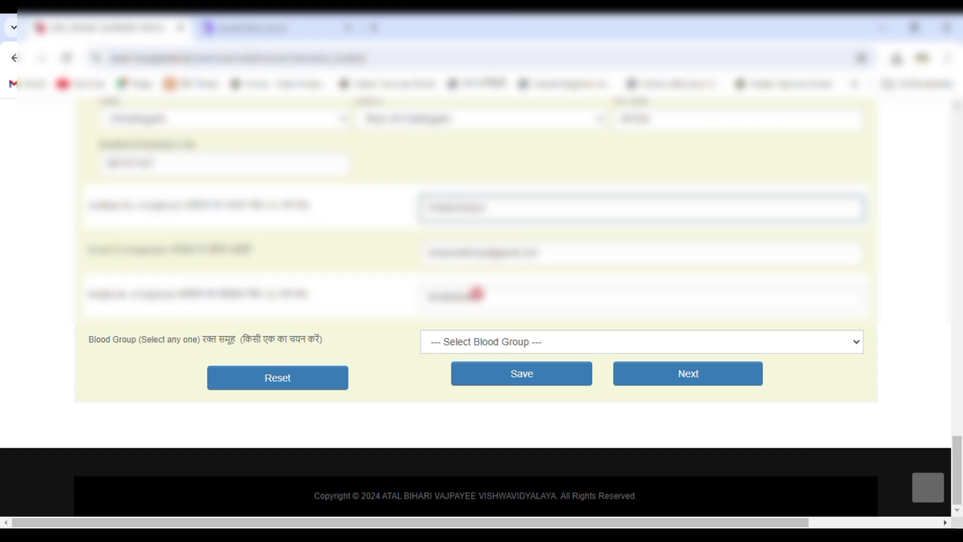
click(484, 351)
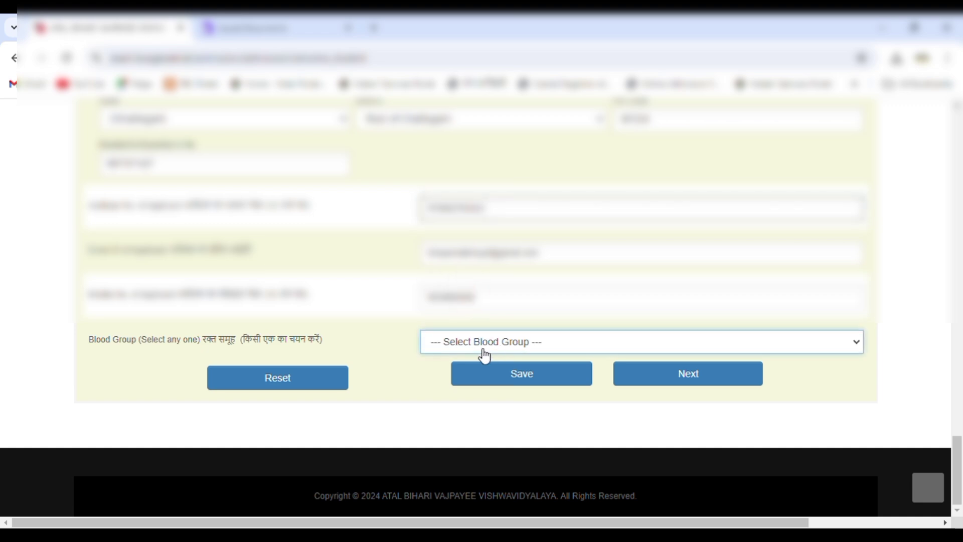
click(453, 404)
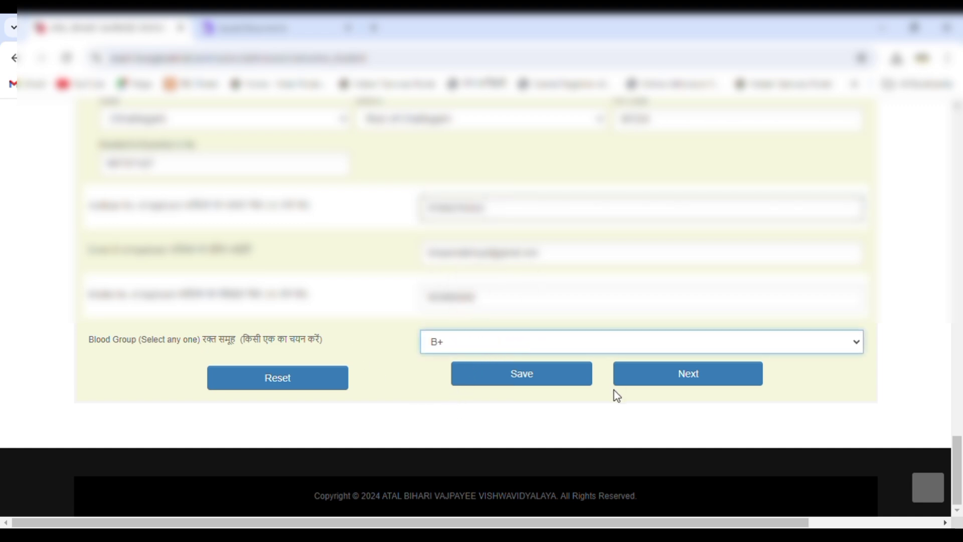
click(649, 386)
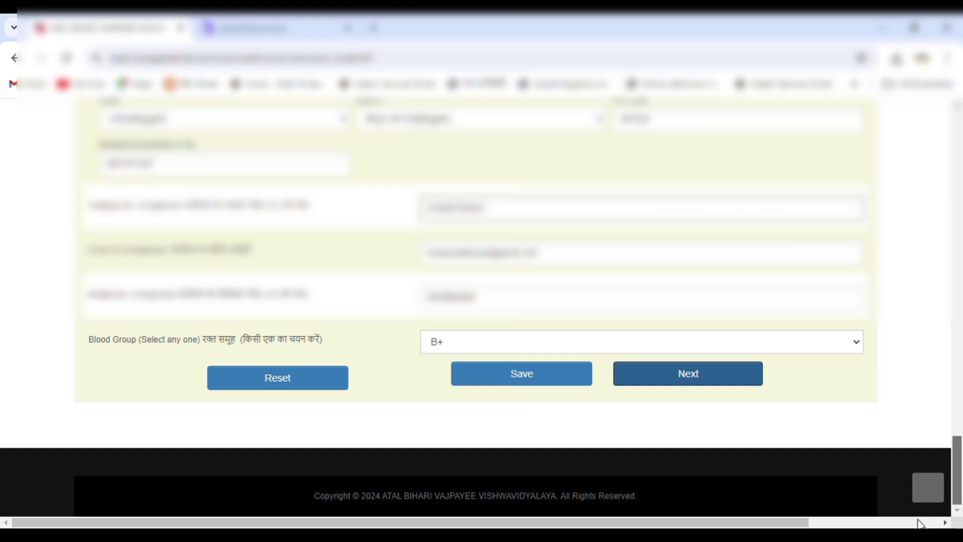
click(529, 379)
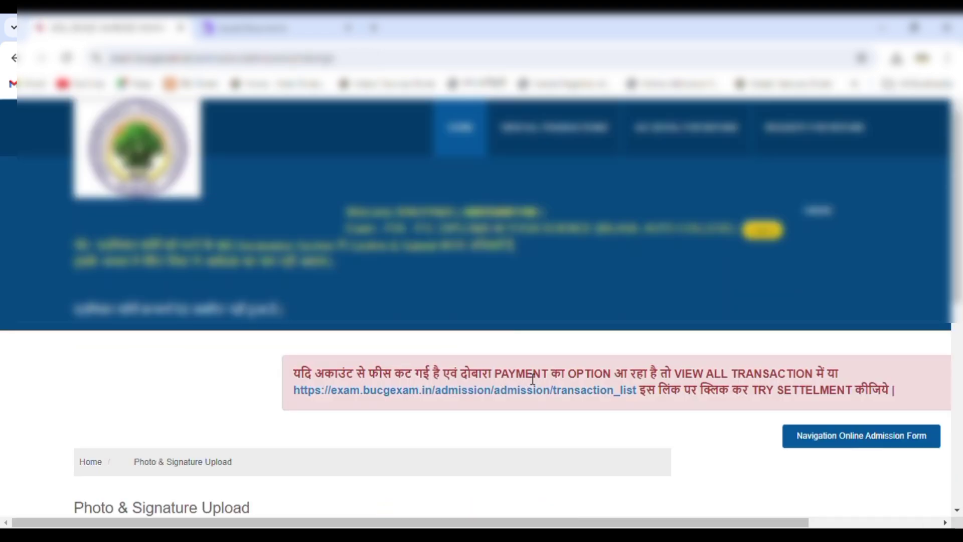
- Choose the applicant's photograph file and upload it
scroll(958, 301, down, 3)
drag(958, 301, 960, 399)
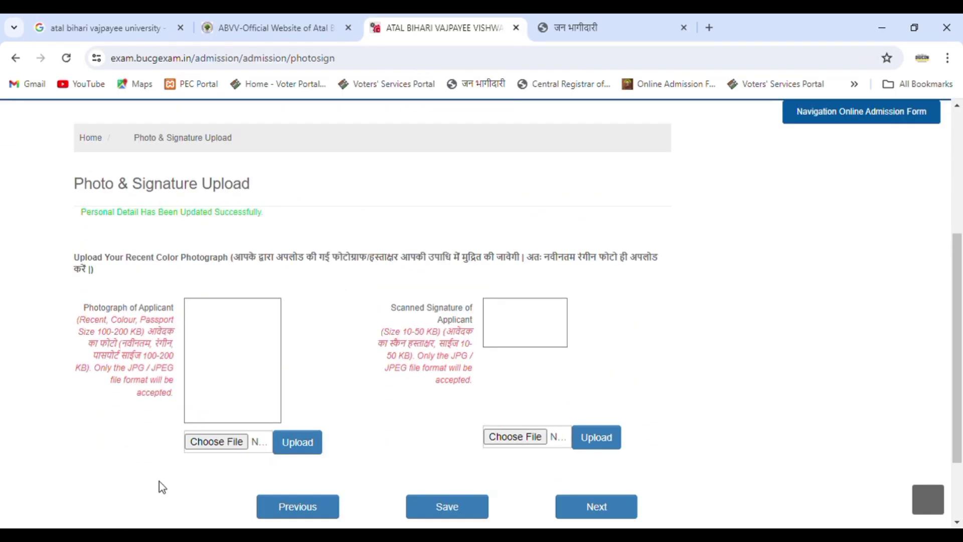
click(216, 442)
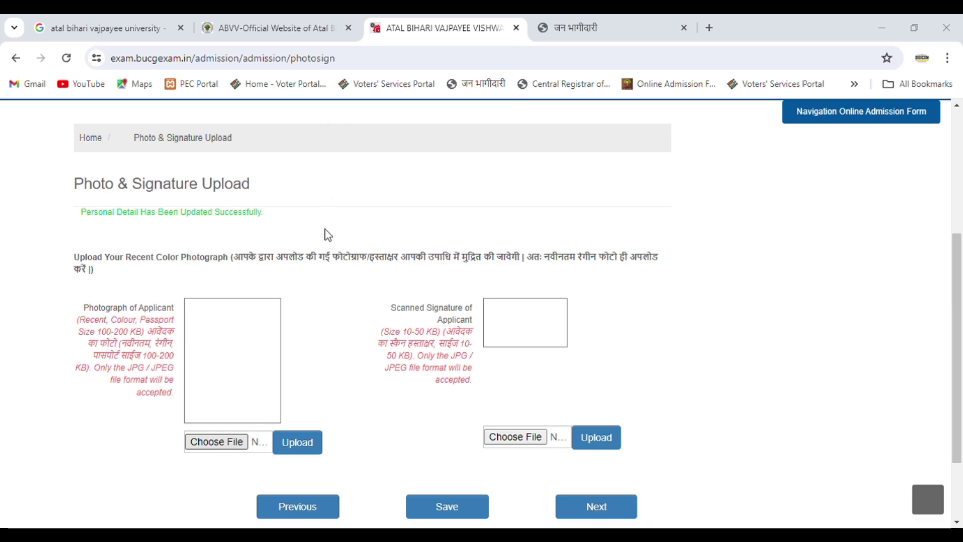
double_click(260, 194)
click(307, 449)
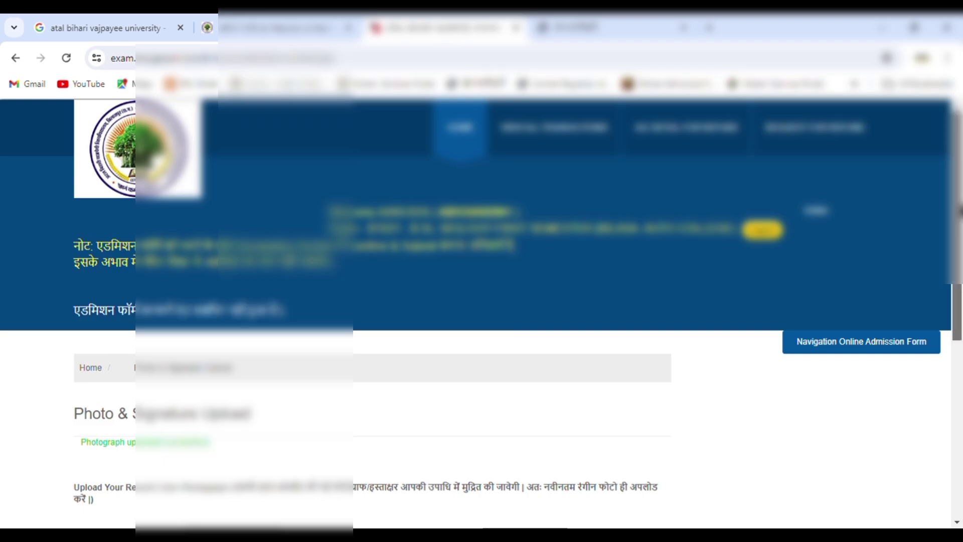
- Select the scanned signature image and continue to the qualifying examination details
scroll(959, 211, down, 5)
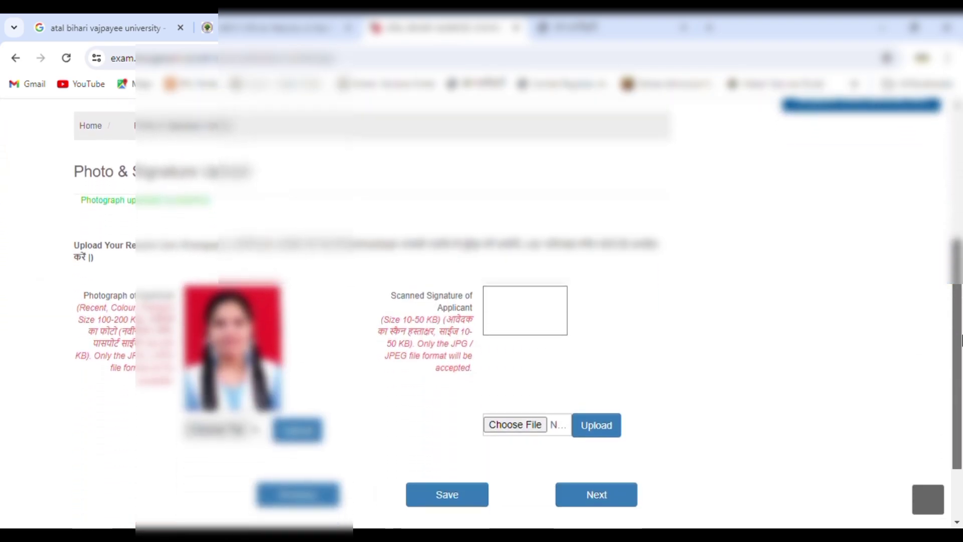
click(534, 422)
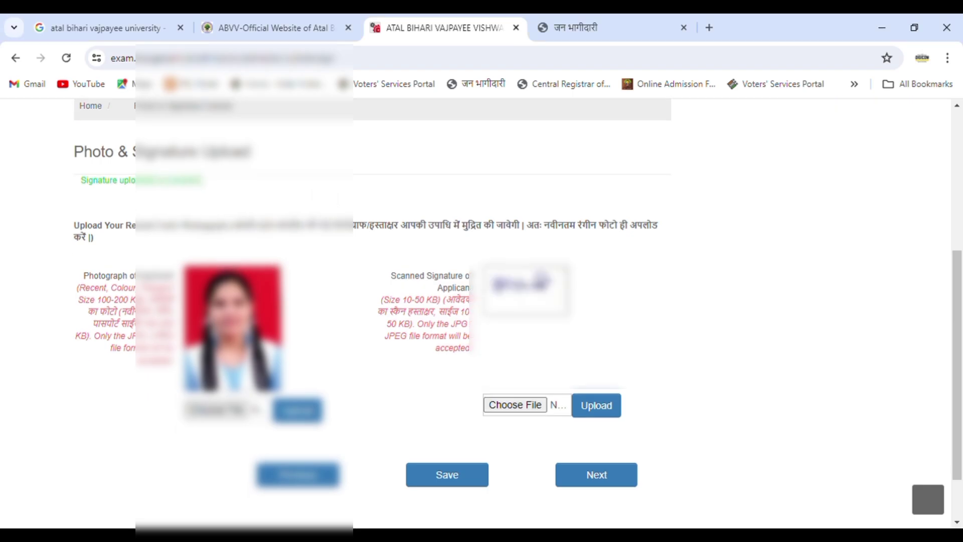
click(606, 483)
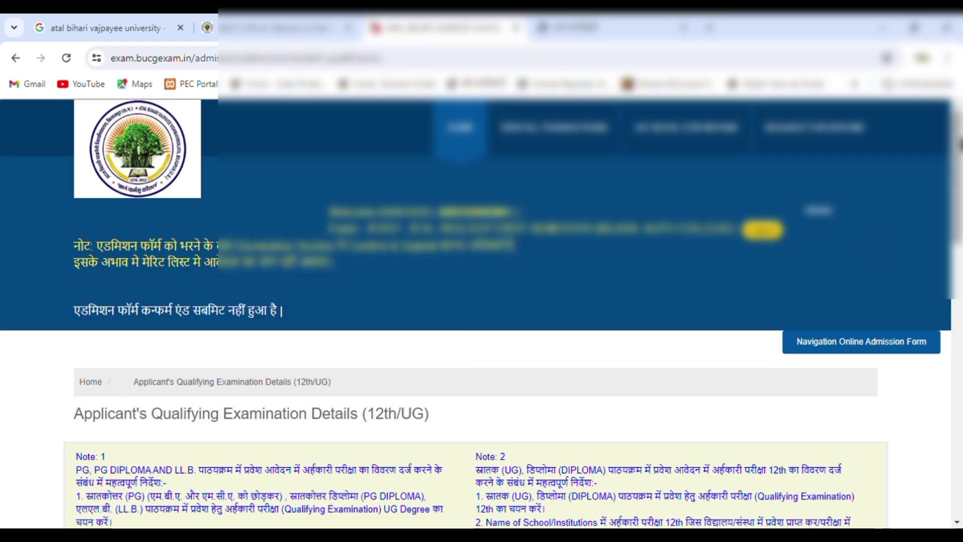
- Set the examination type to 12th and fill in the school or institution name
scroll(958, 241, down, 5)
drag(958, 240, 960, 411)
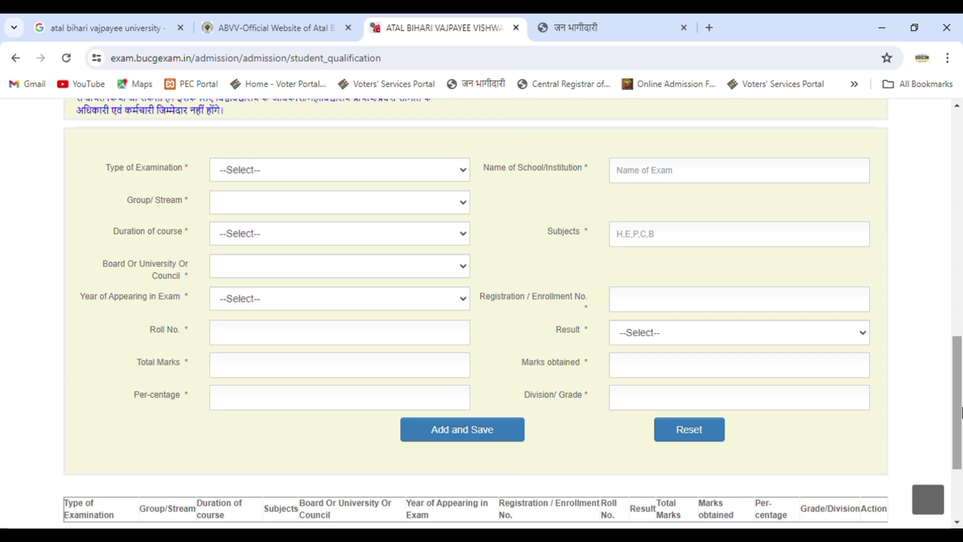
click(461, 179)
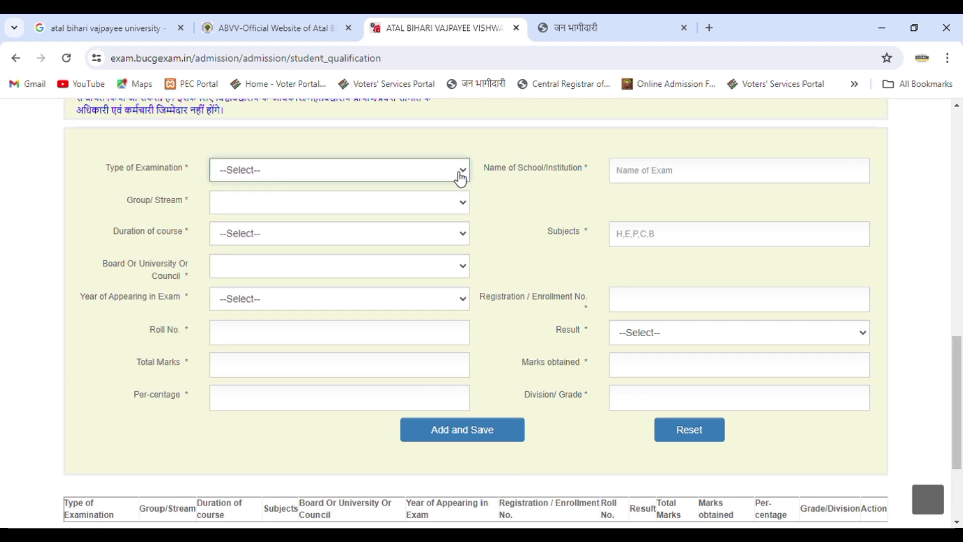
click(364, 201)
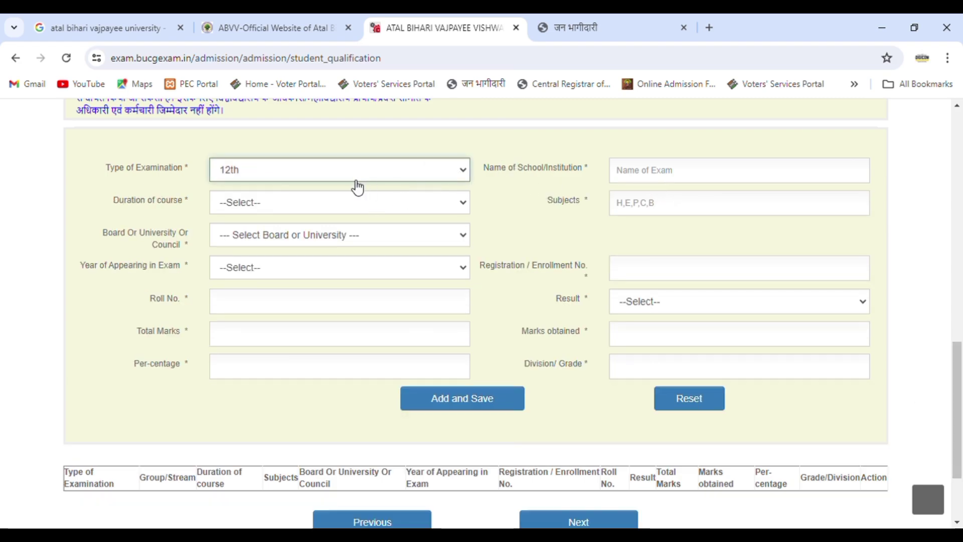
click(649, 181)
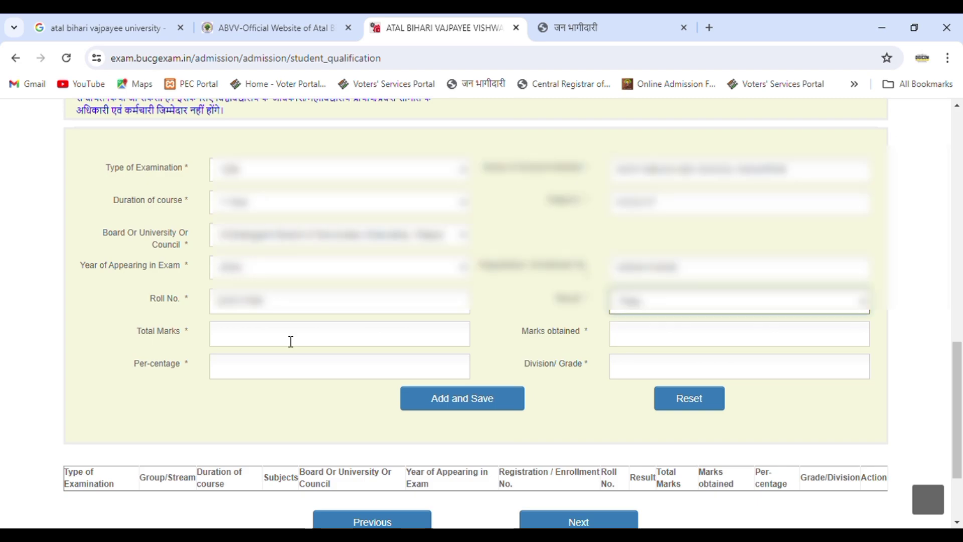
- Enter total marks 500 and marks obtained 325, giving 65.00%
click(291, 341)
text(500)
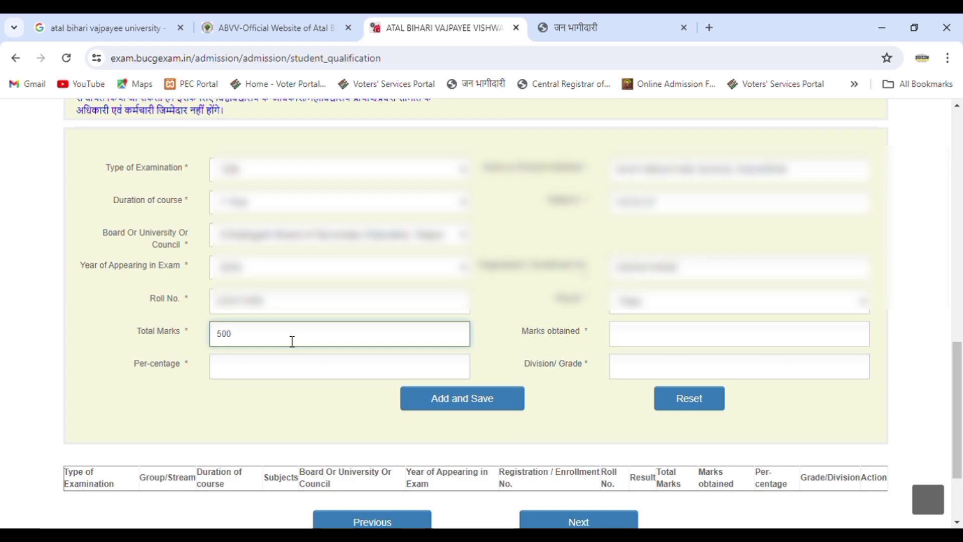
click(747, 332)
text(325)
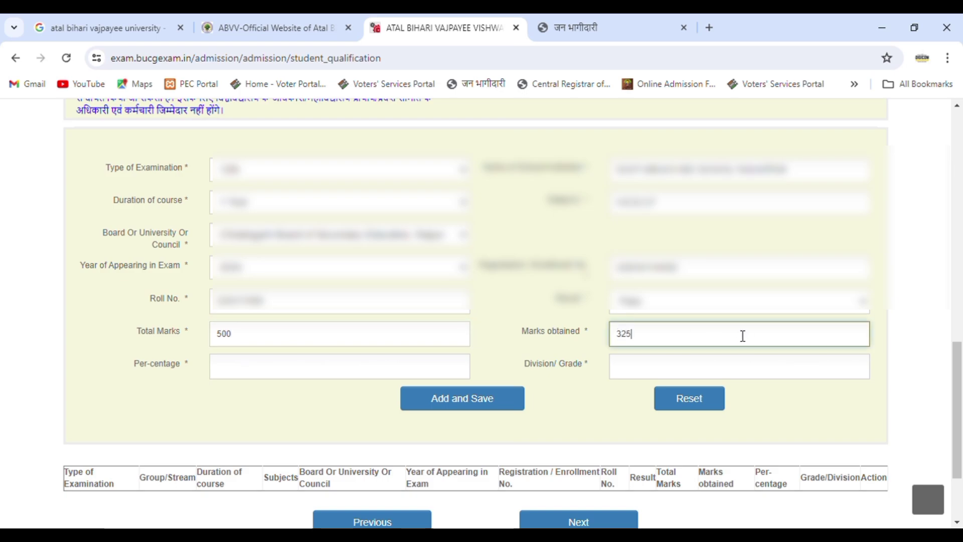
click(304, 407)
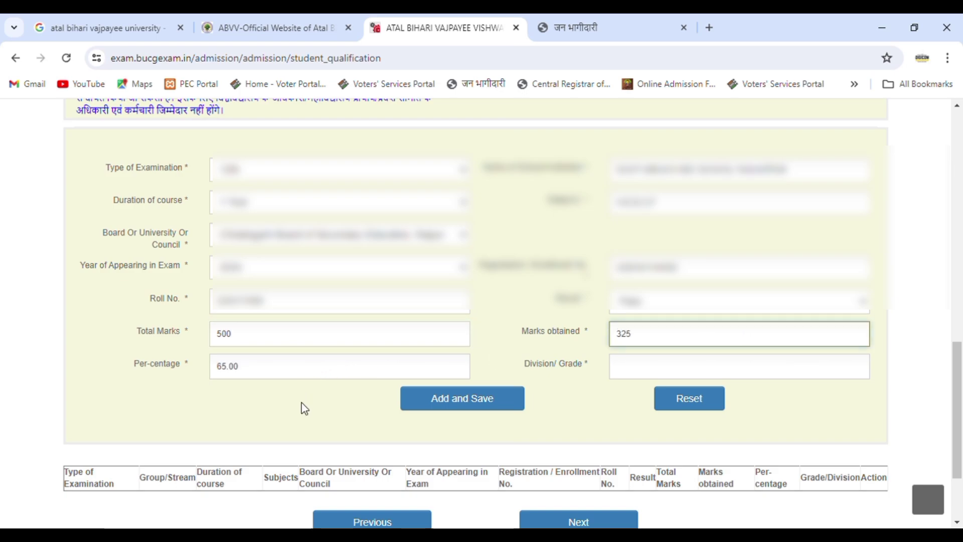
- Enter division 1ST, add the 12th record, and continue to institute selection
click(647, 376)
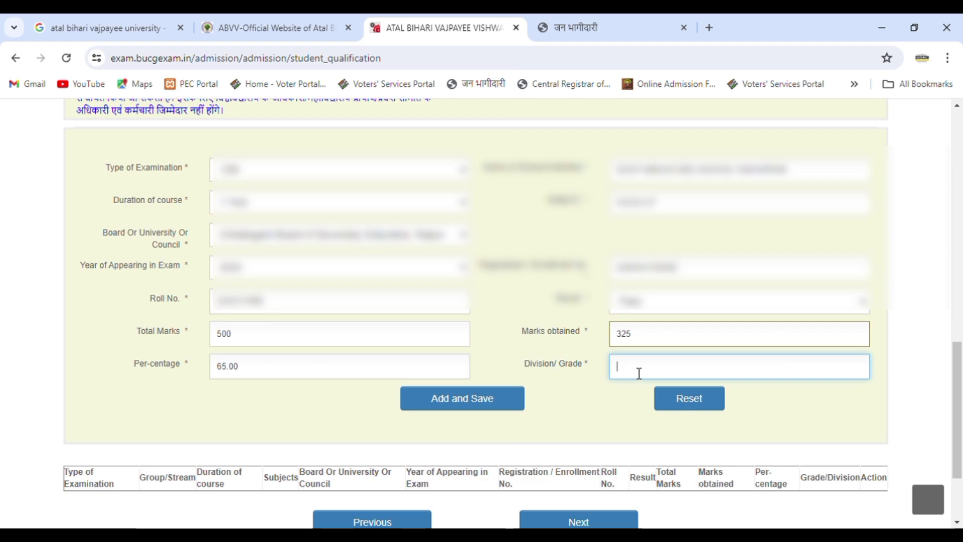
text(1ST)
click(471, 401)
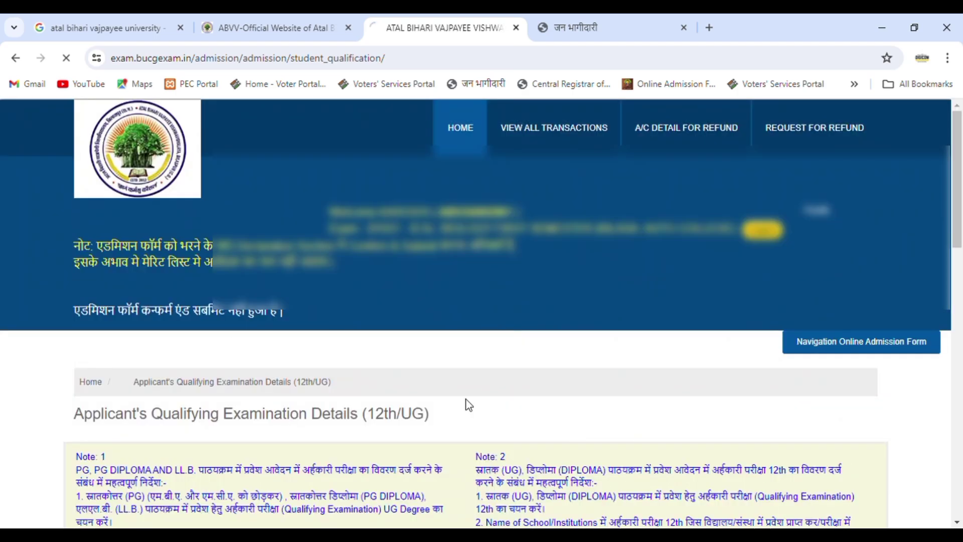
drag(956, 191, 959, 407)
drag(960, 407, 961, 403)
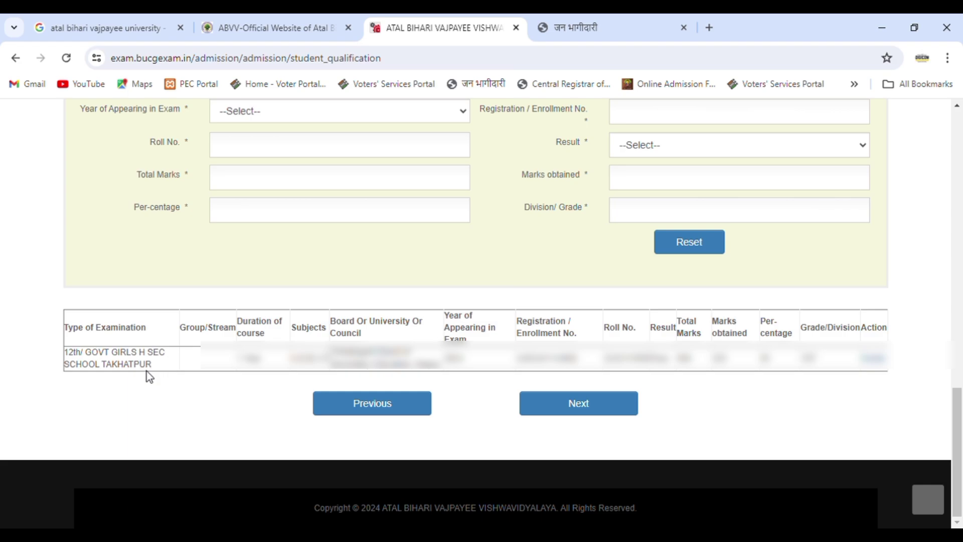
click(590, 402)
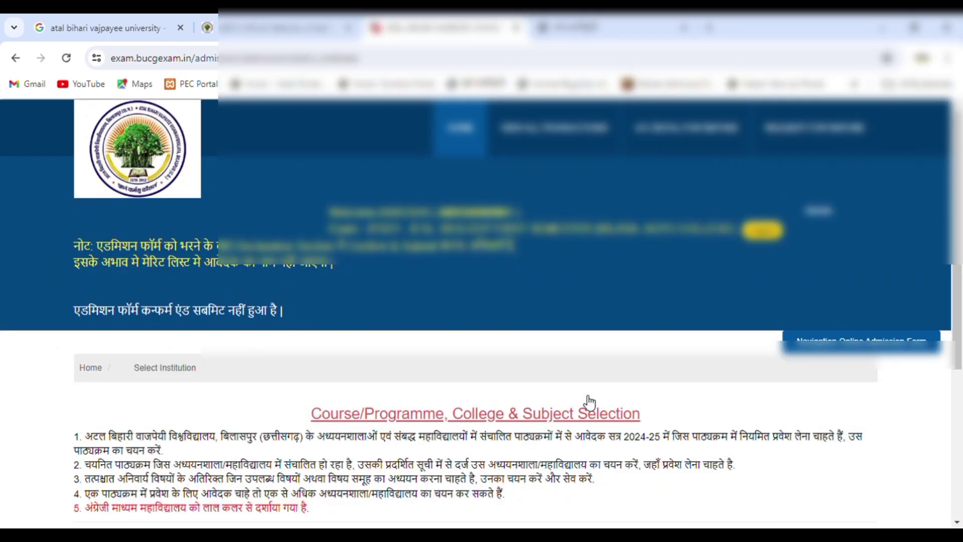
- Add GOVT. BILASA GIRLS P.G. COLLEGE, BILASPUR, tick its subject groups, and save
scroll(961, 301, down, 5)
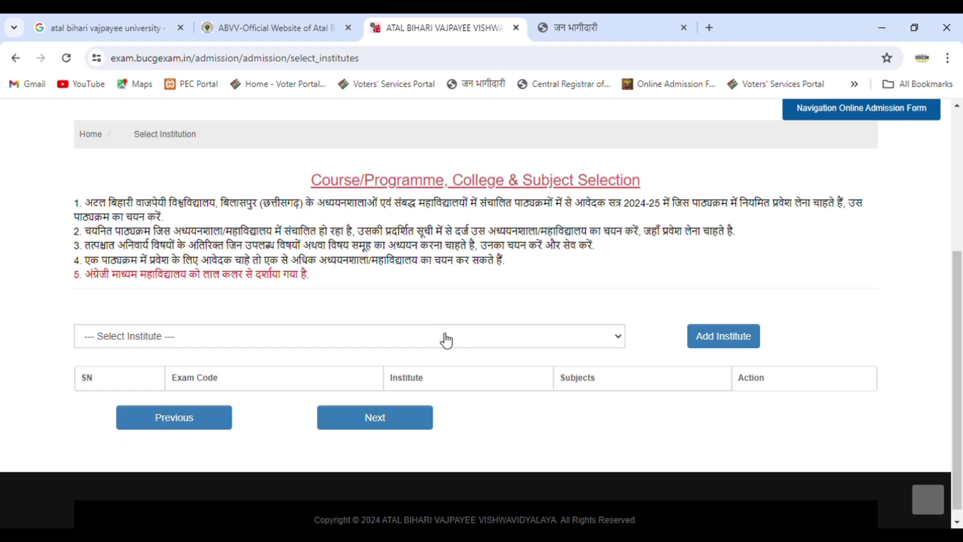
click(446, 340)
click(324, 371)
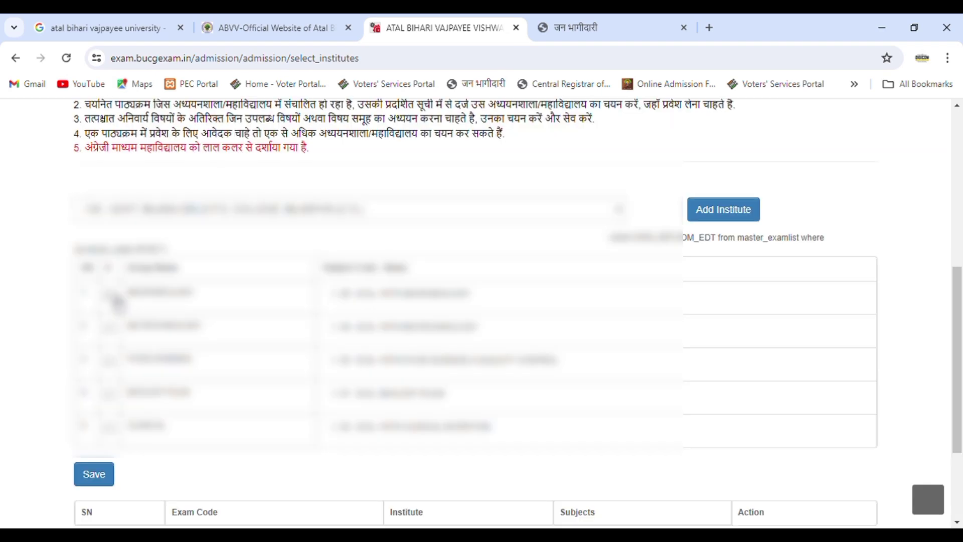
click(112, 295)
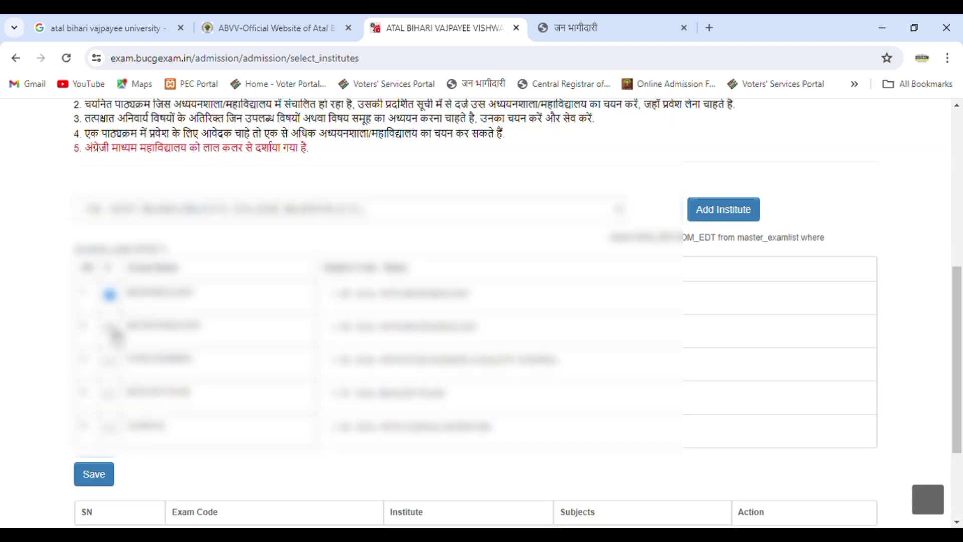
click(109, 328)
click(110, 362)
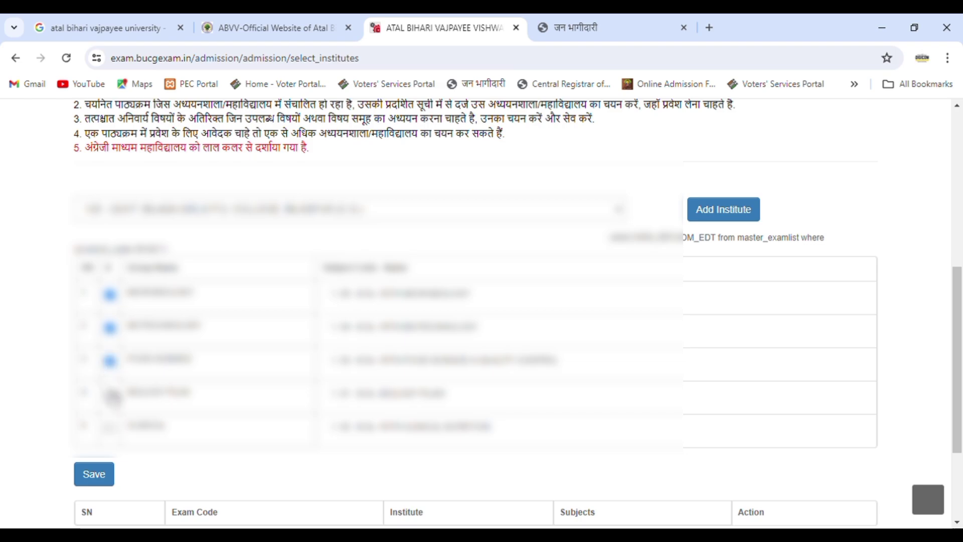
click(111, 394)
click(111, 427)
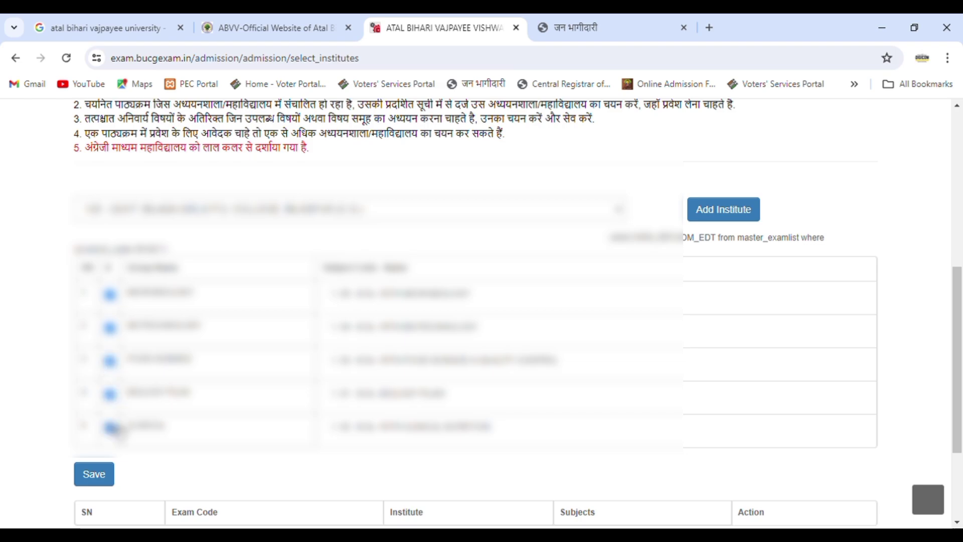
click(107, 476)
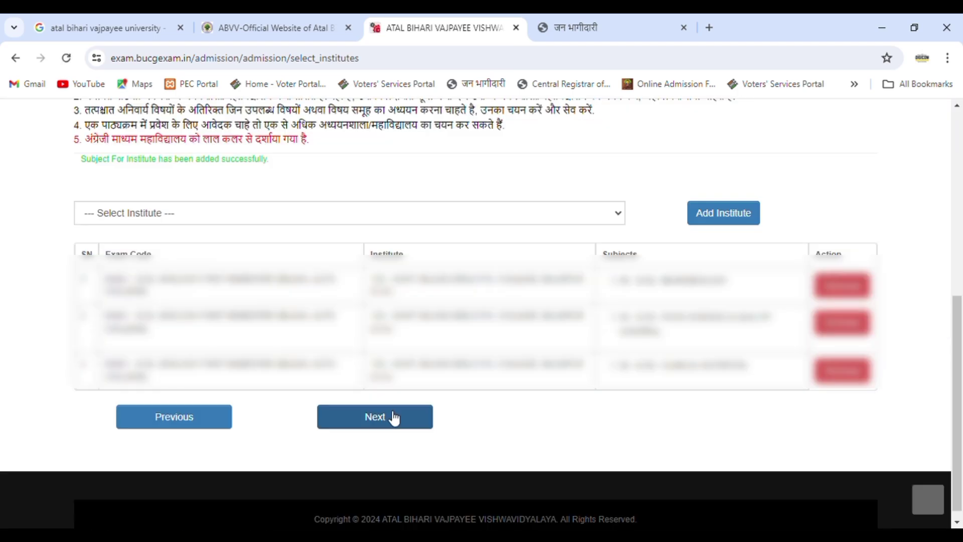
click(394, 417)
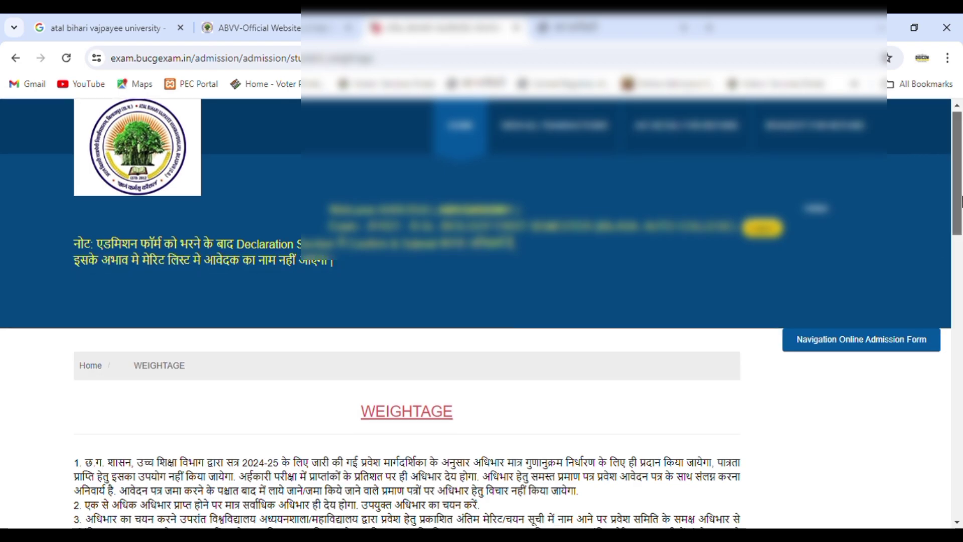
- Keep the claimed weightage at None and continue to the Stream Change page
drag(961, 201, 961, 314)
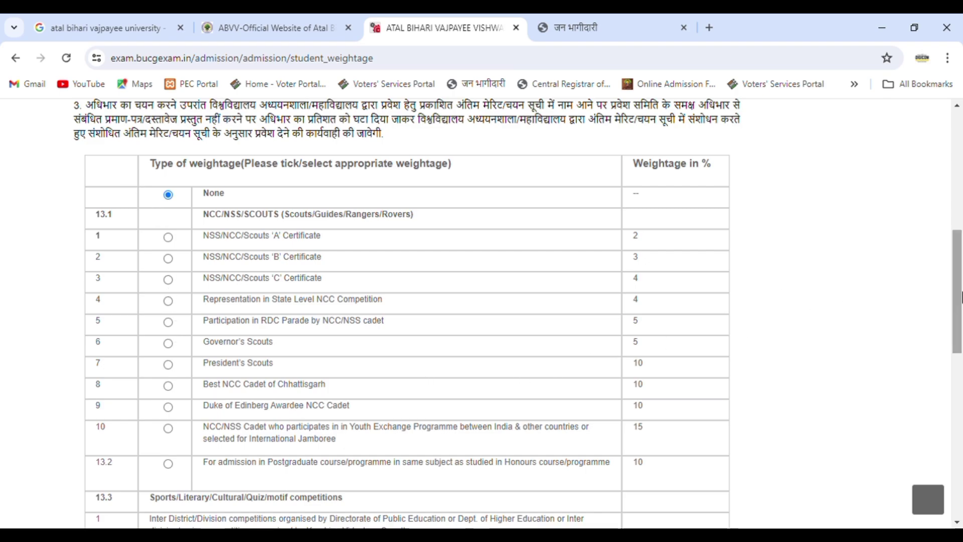
drag(961, 296, 960, 465)
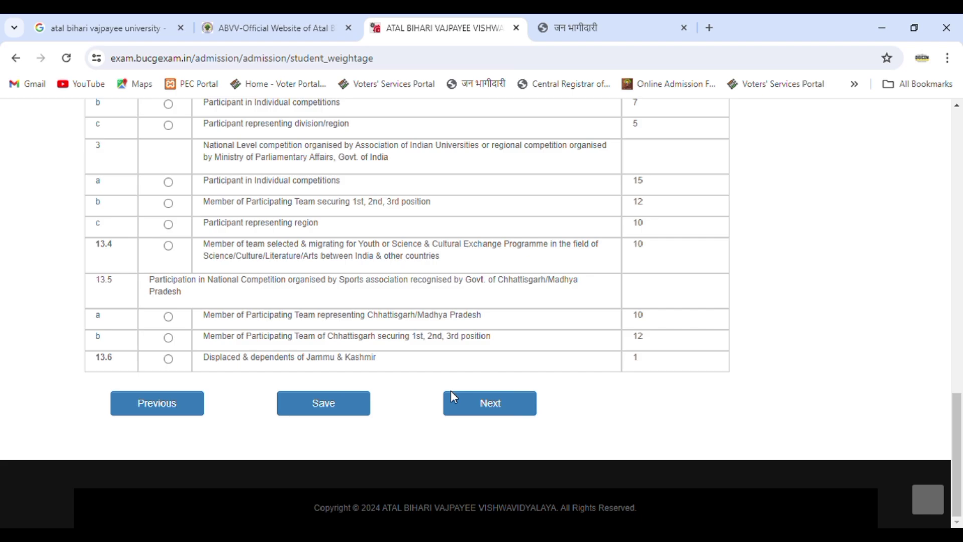
click(478, 408)
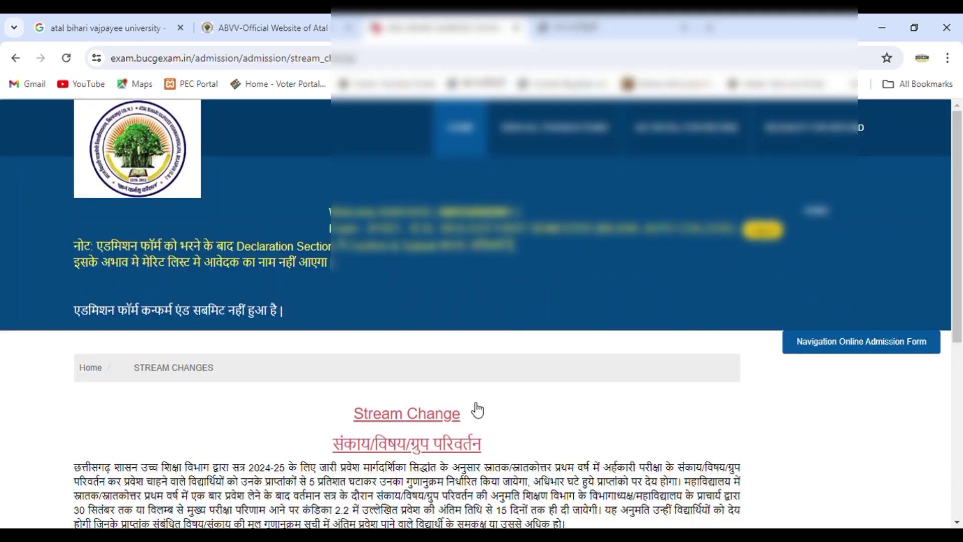
- Answer No to Is Stream change Applicable and save to reach Document Upload
drag(956, 185, 960, 371)
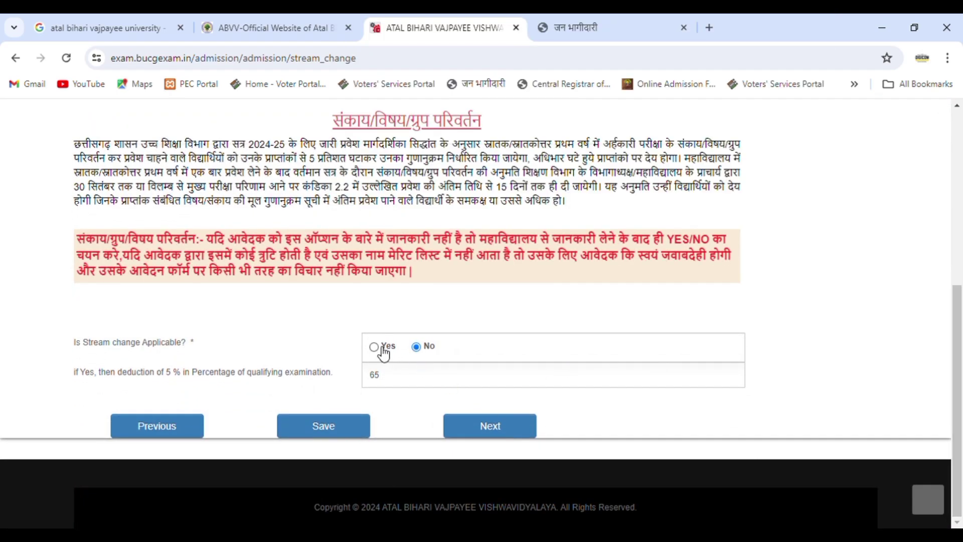
click(383, 350)
click(425, 351)
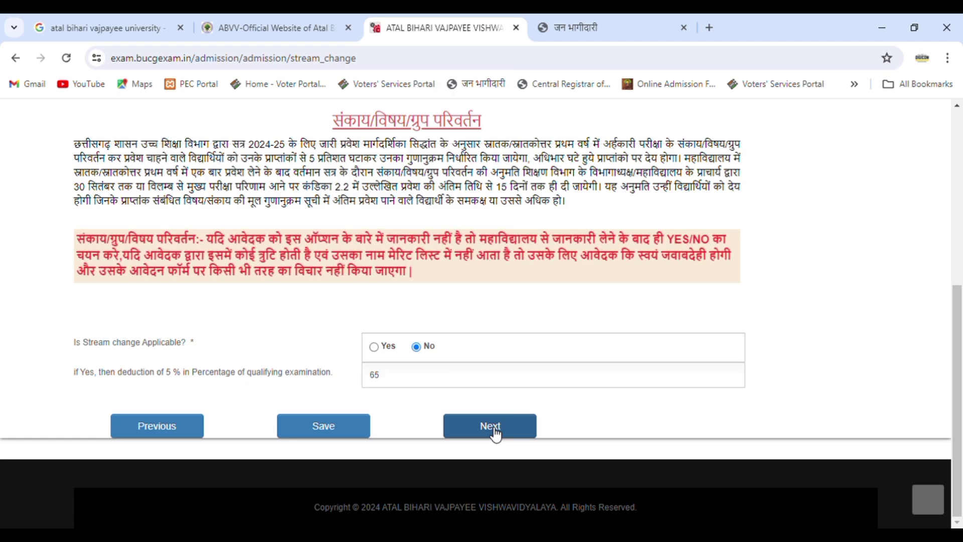
click(355, 435)
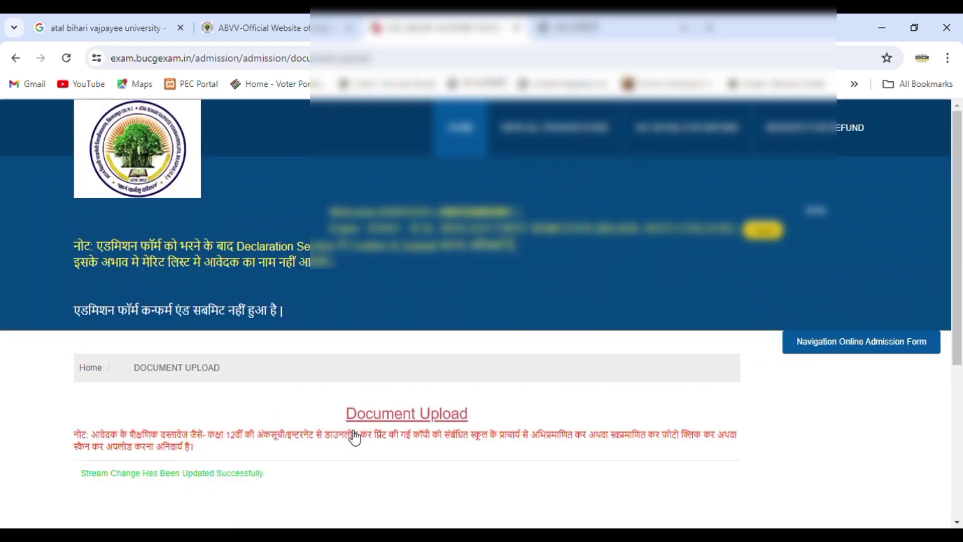
- Select the 10th mark sheet document type and upload its image file
scroll(960, 379, down, 5)
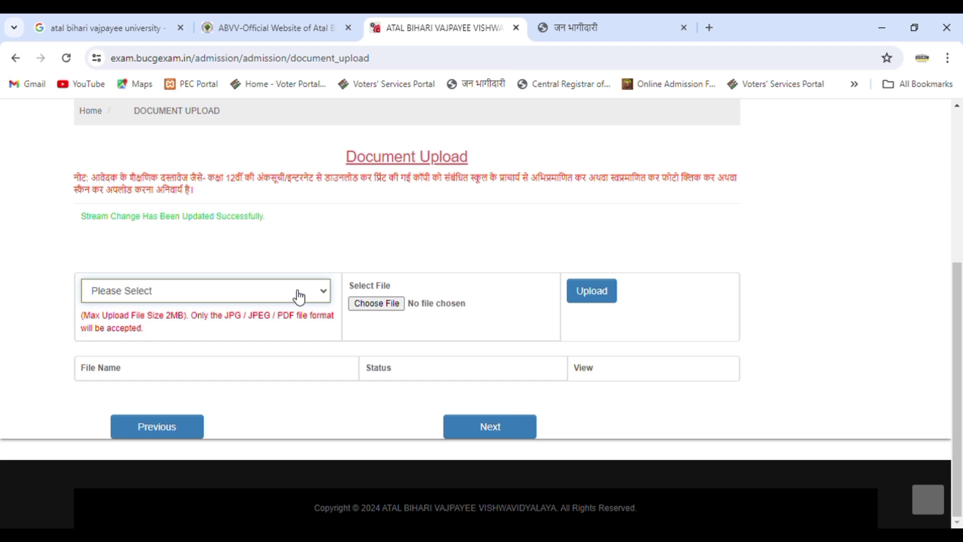
key(Down)
key(Down)
key(Down)
key(Down)
key(Down)
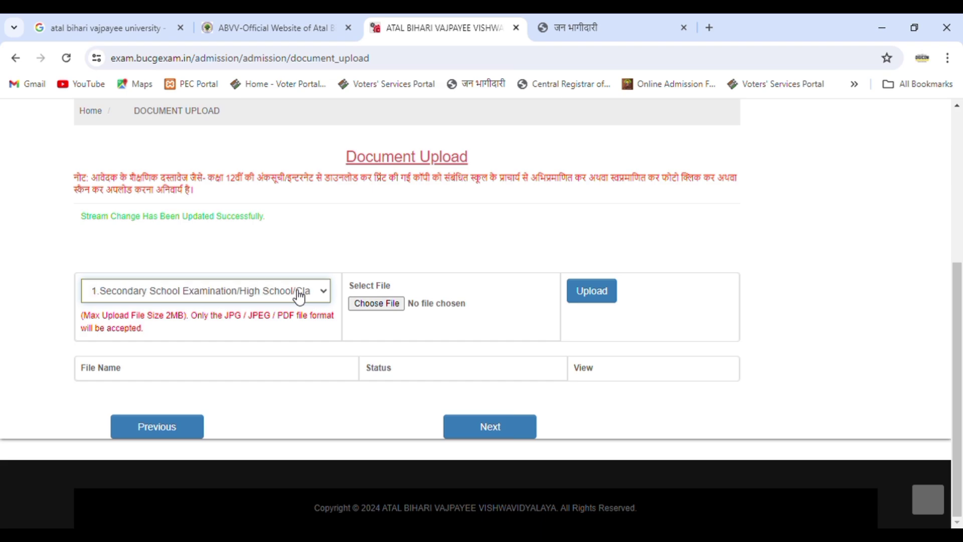
key(Down)
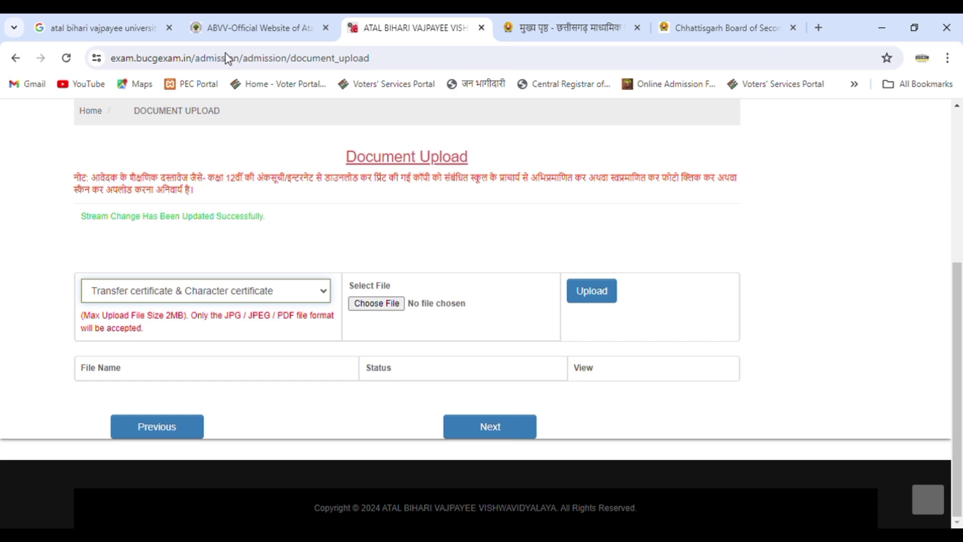
click(383, 304)
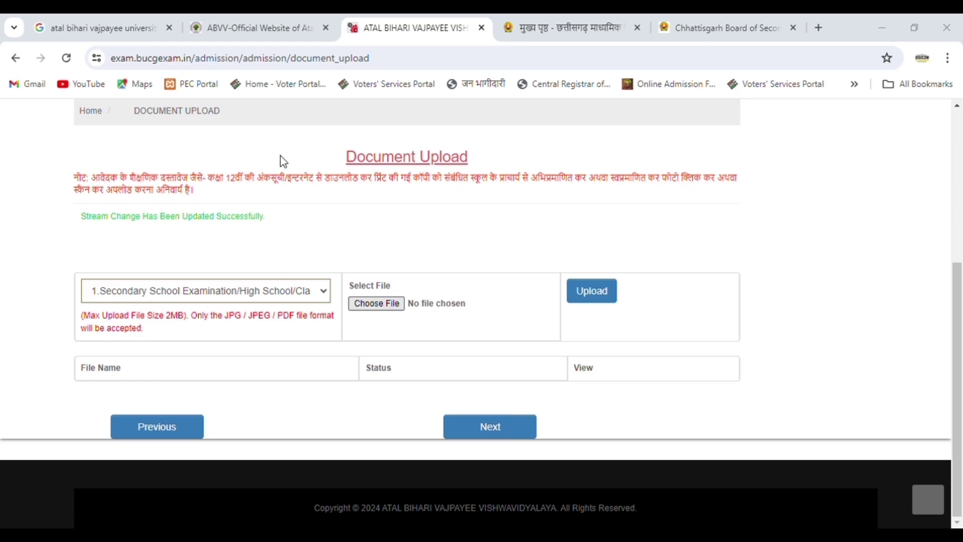
double_click(273, 254)
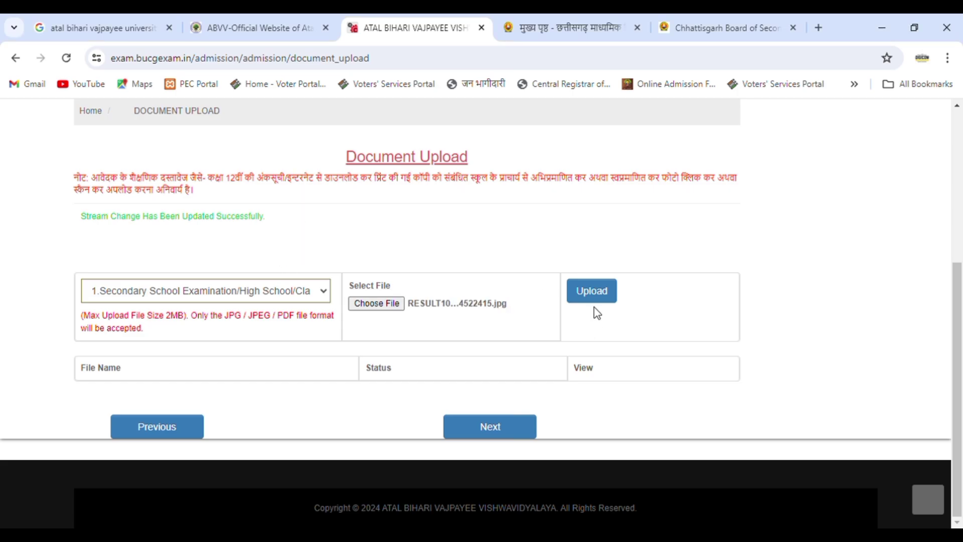
click(592, 300)
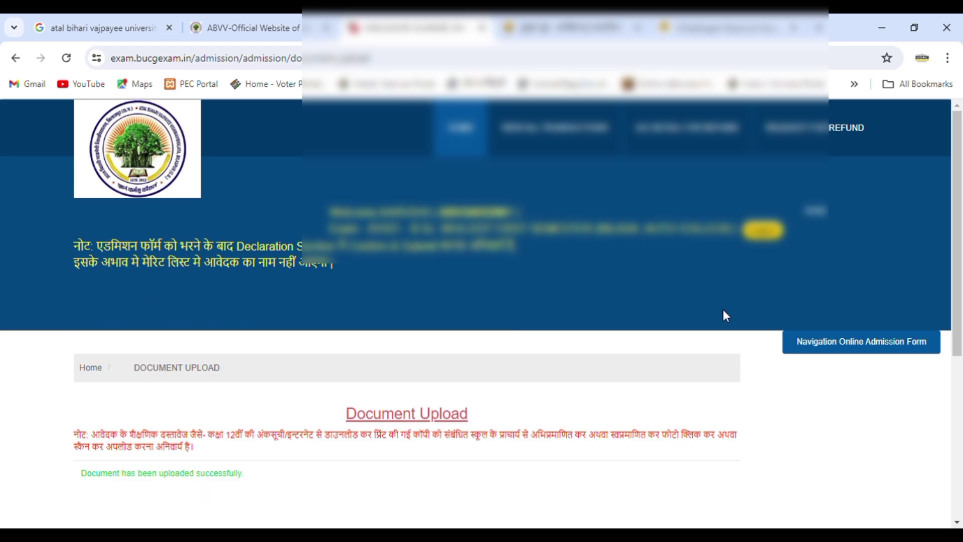
- Choose the next document type, then proceed to the ABC ID step
scroll(722, 316, down, 5)
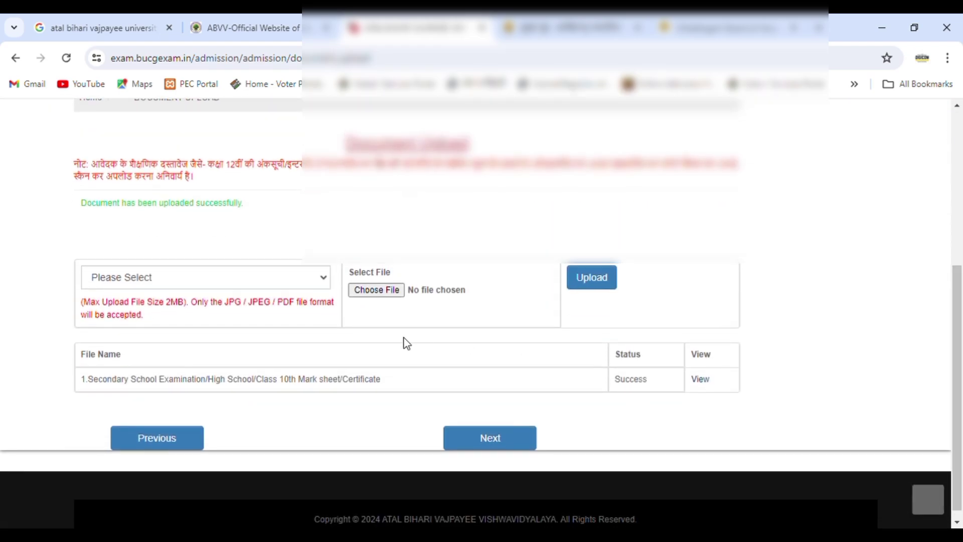
click(219, 279)
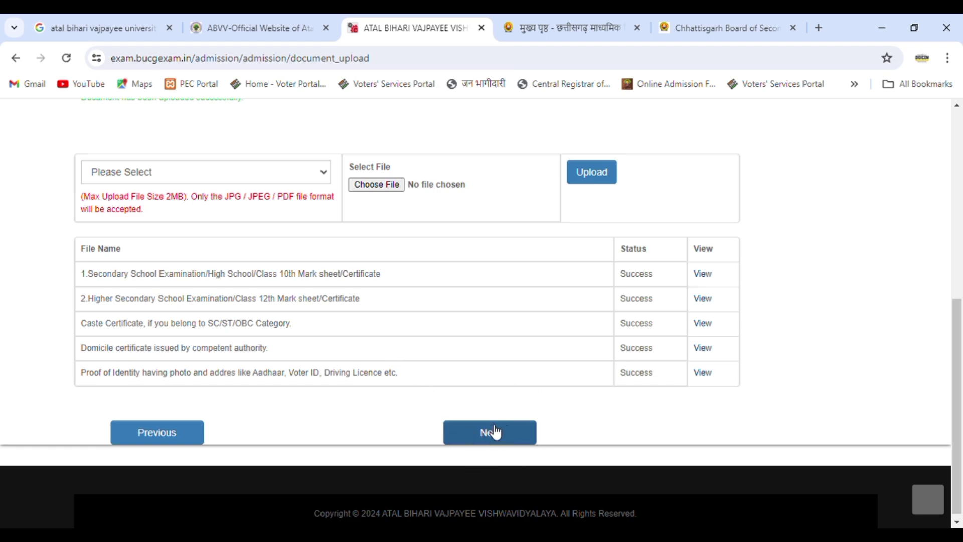
click(508, 442)
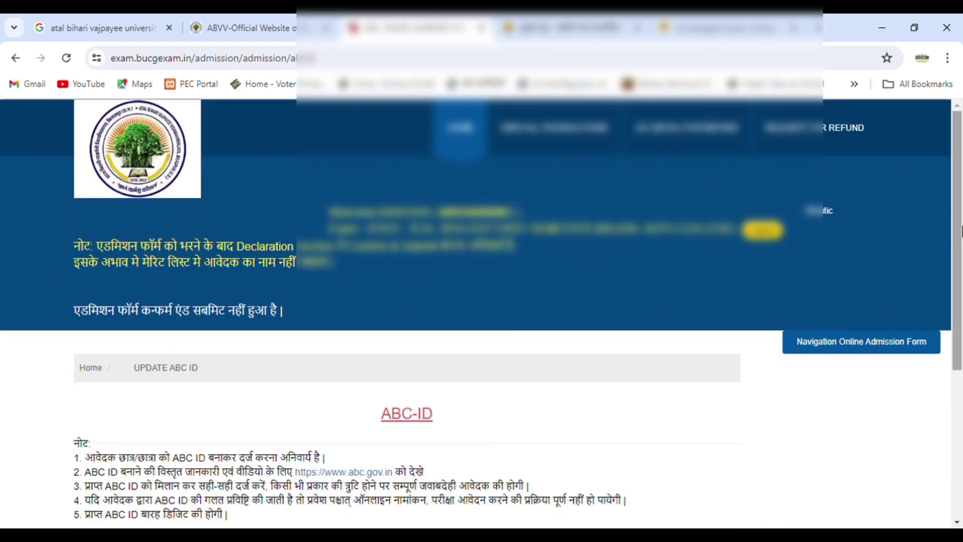
- Enter the 12-digit Academic Bank of Credit ID, save it, and continue to Edit / Confirm Detail
drag(957, 233, 960, 379)
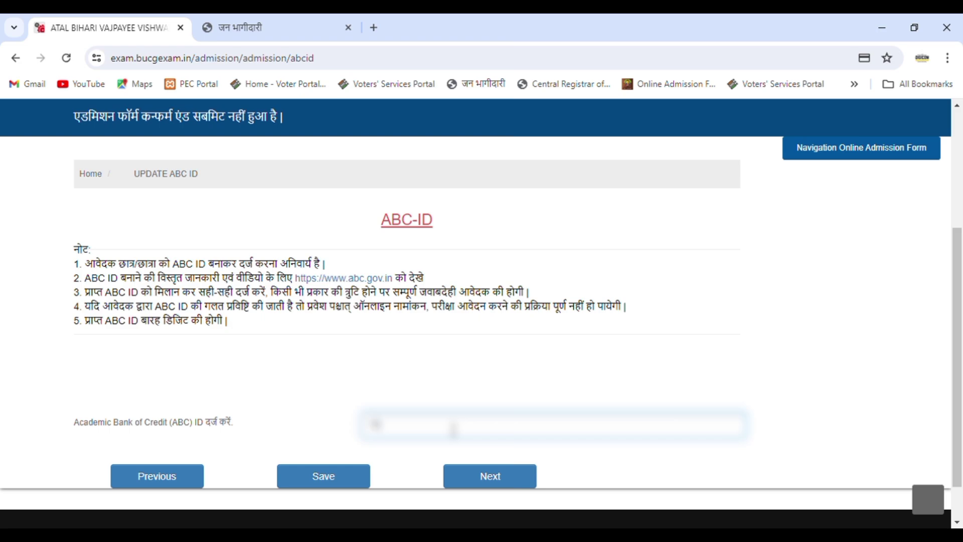
text(*******)
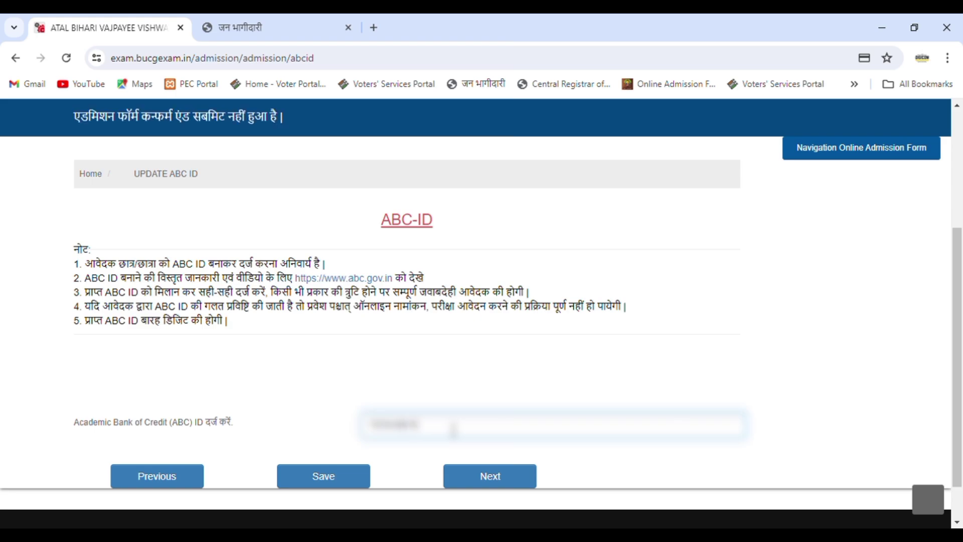
text(*)
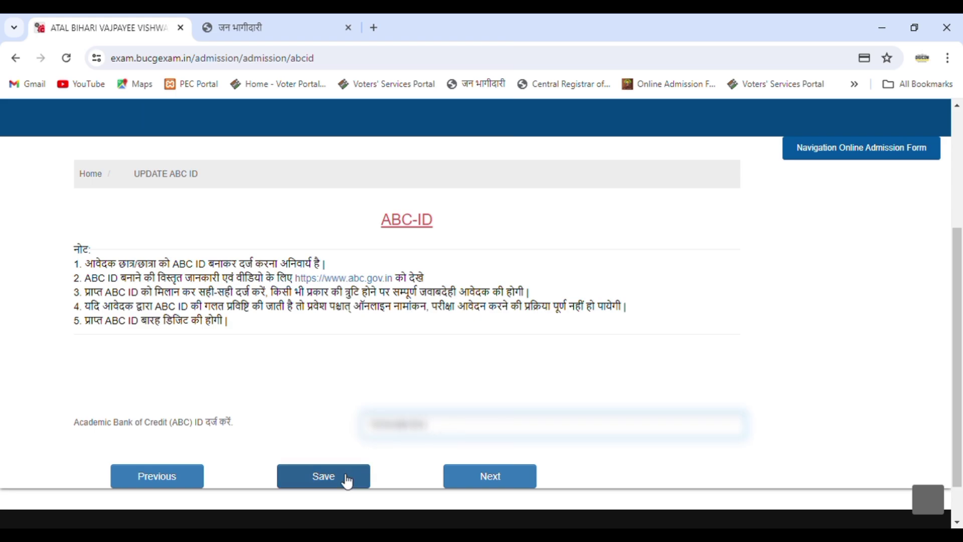
click(347, 481)
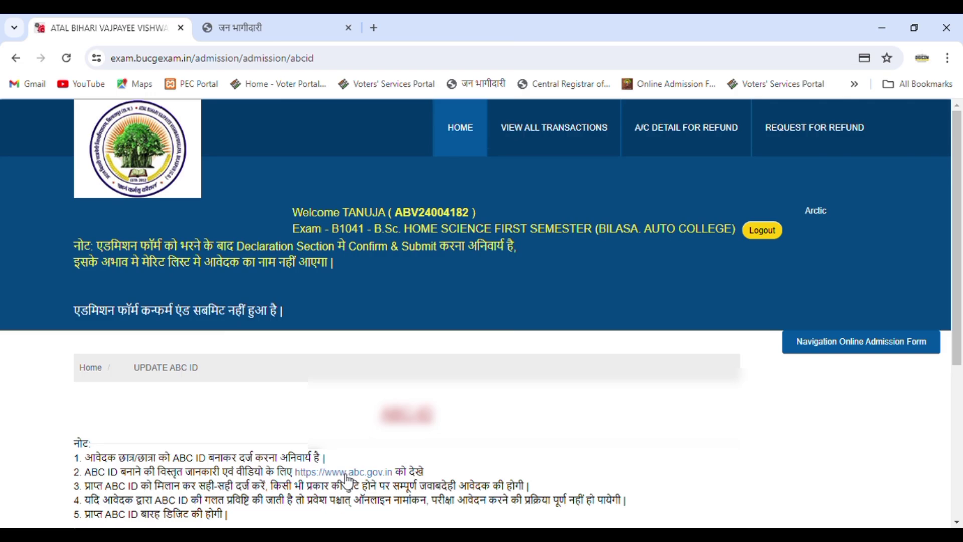
scroll(185, 324, down, 5)
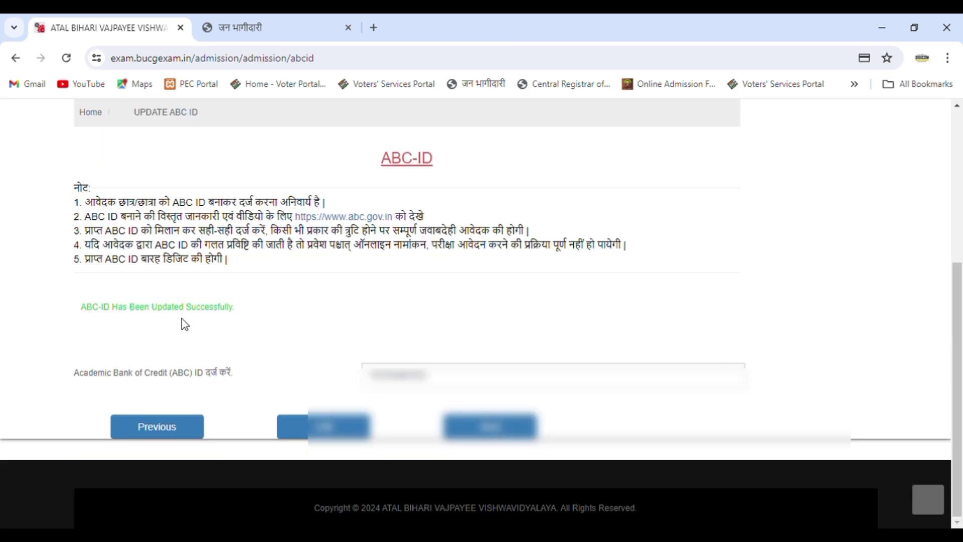
click(508, 433)
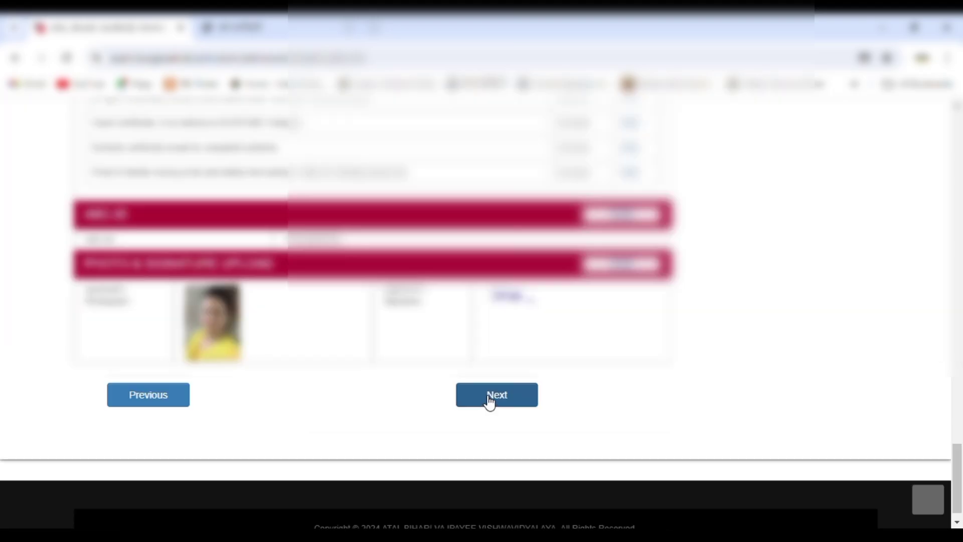
- Accept the parents' declaration and both anti-ragging undertakings, then choose CONFIRM & SUBMIT
click(488, 399)
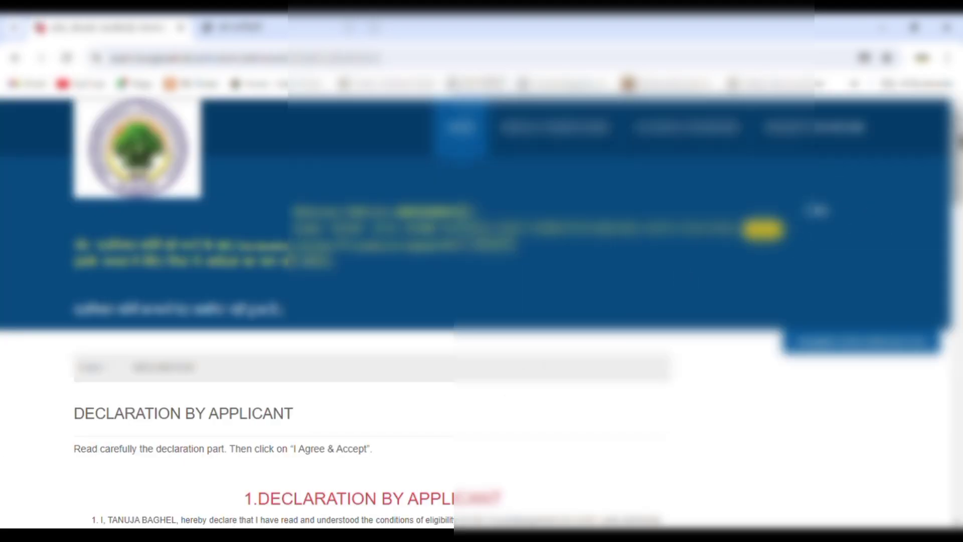
scroll(554, 365, down, 6)
scroll(323, 364, down, 2)
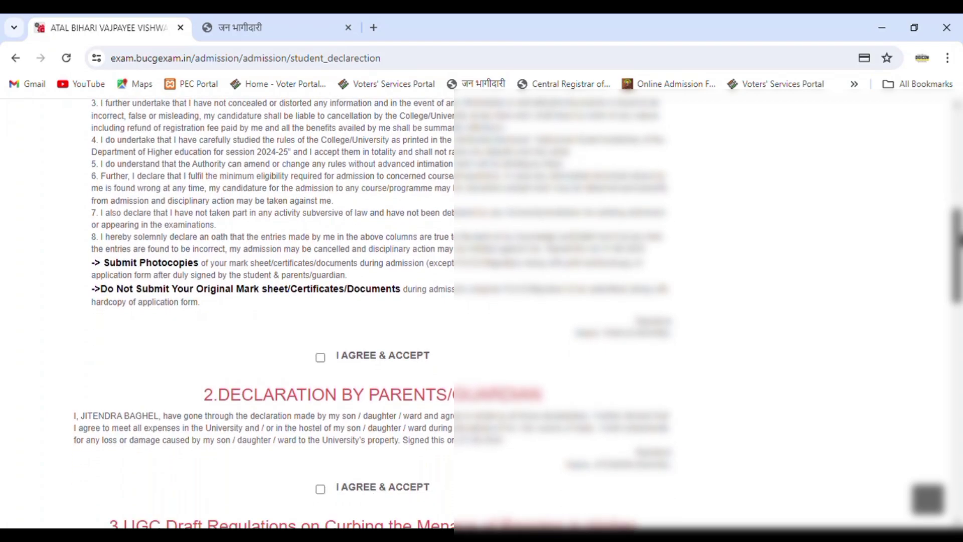
click(320, 488)
drag(958, 247, 959, 358)
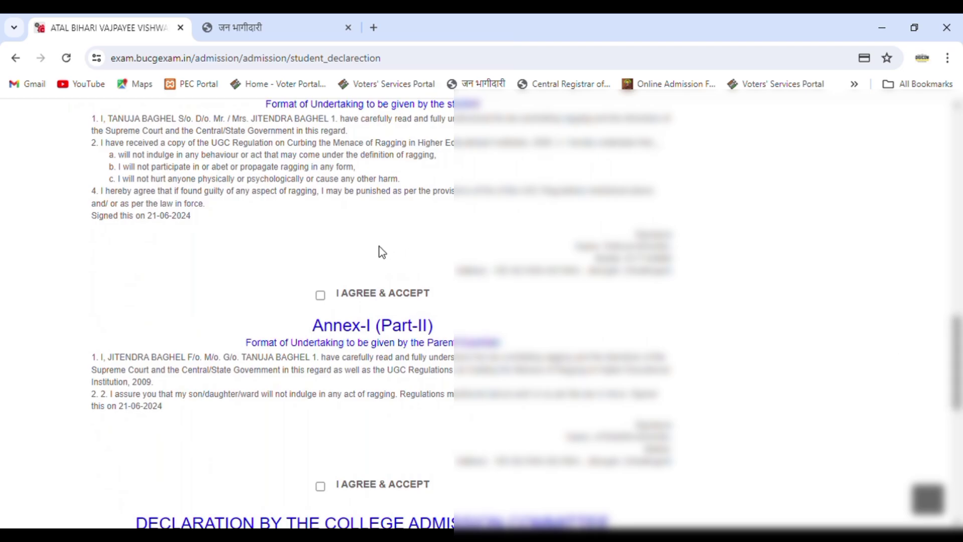
click(321, 295)
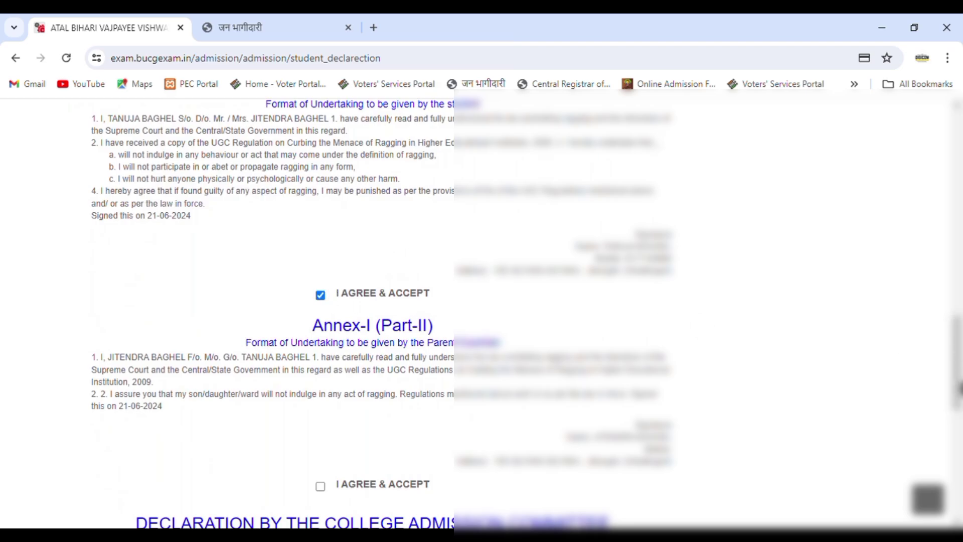
scroll(377, 154, down, 7)
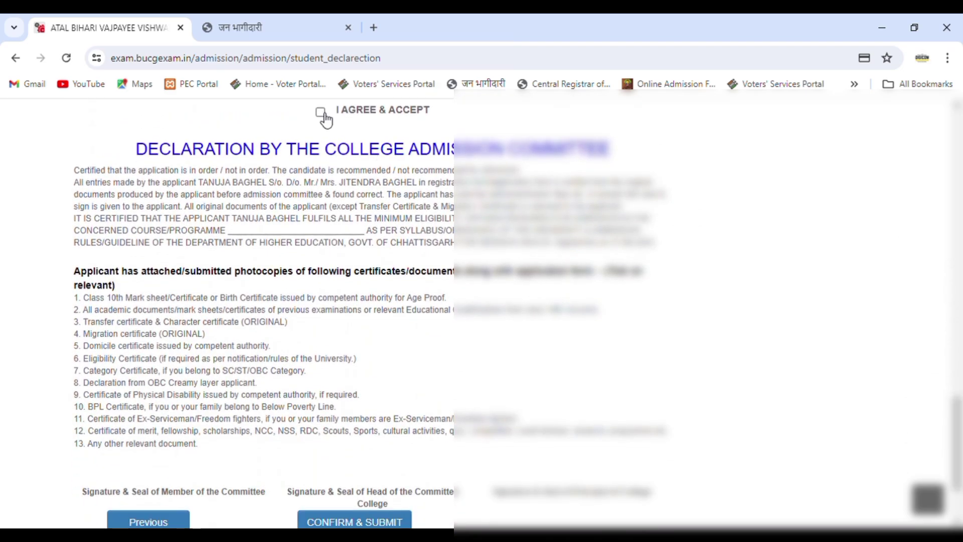
click(321, 112)
scroll(379, 431, down, 2)
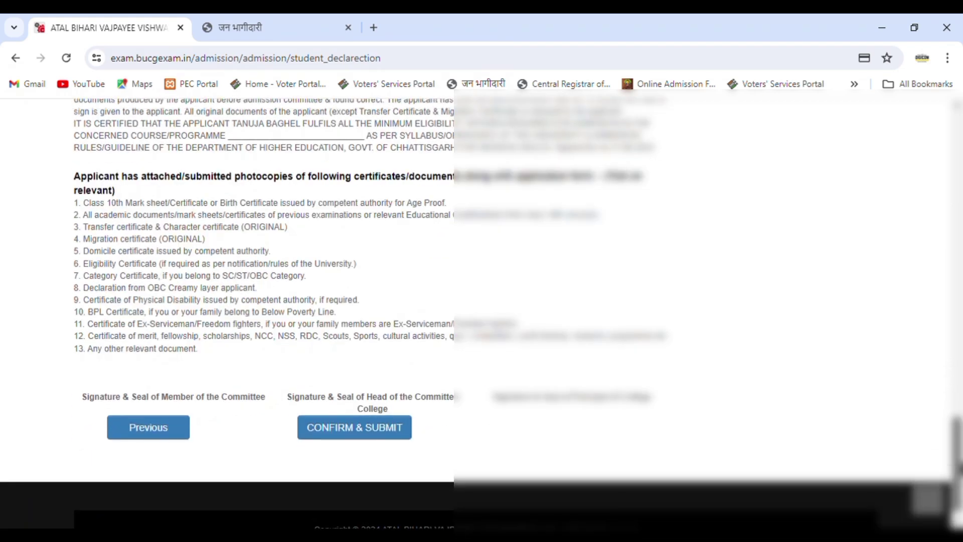
click(379, 435)
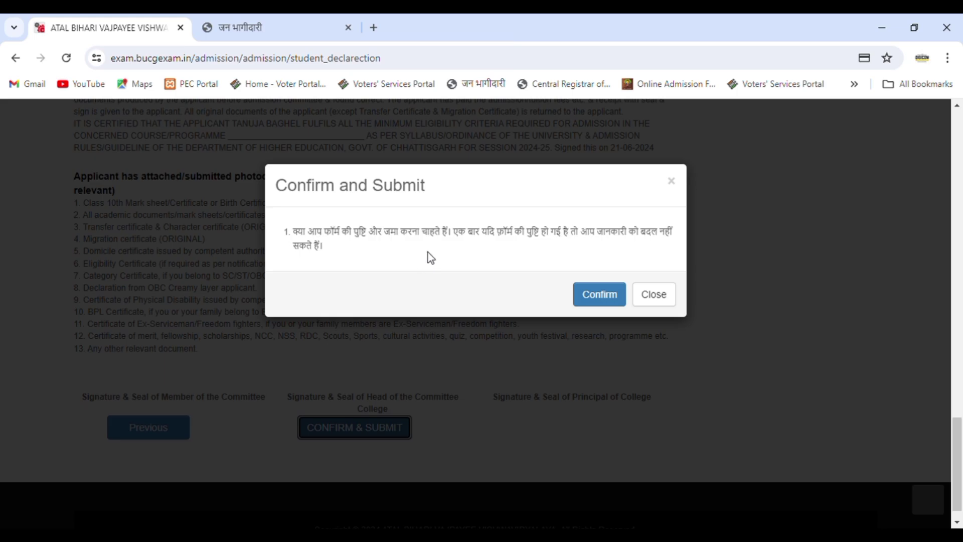
- Confirm the submission, print the payment receipt, and start printing the first institute's application
click(614, 299)
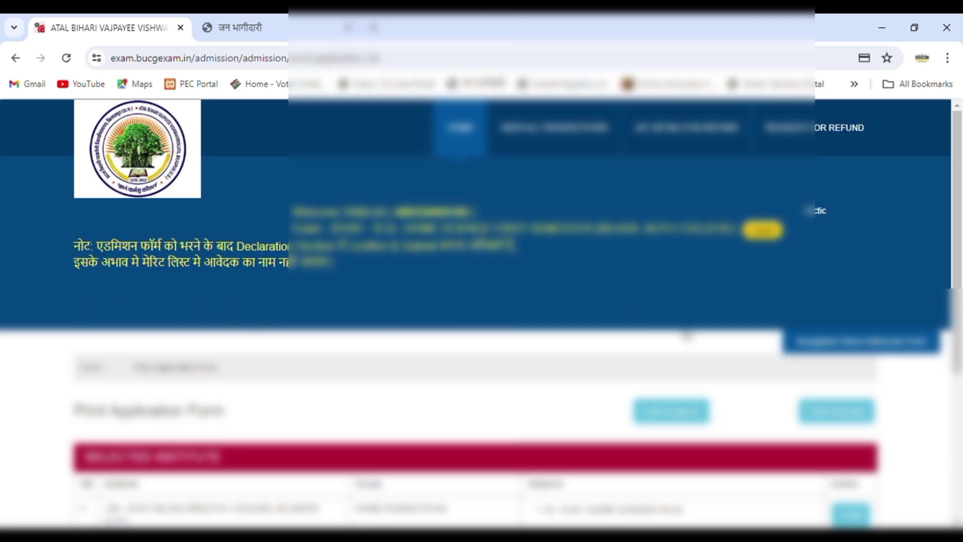
scroll(686, 333, down, 4)
click(836, 222)
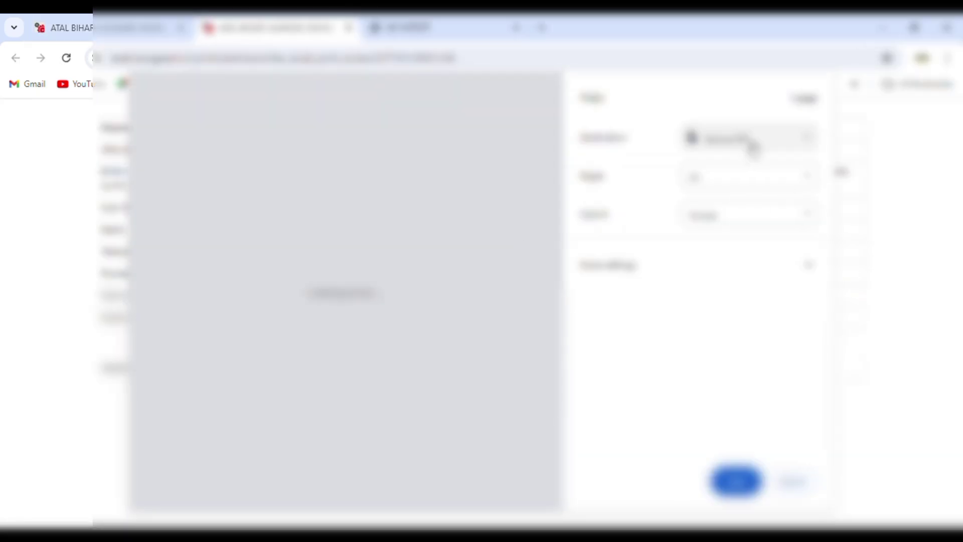
click(734, 165)
click(742, 490)
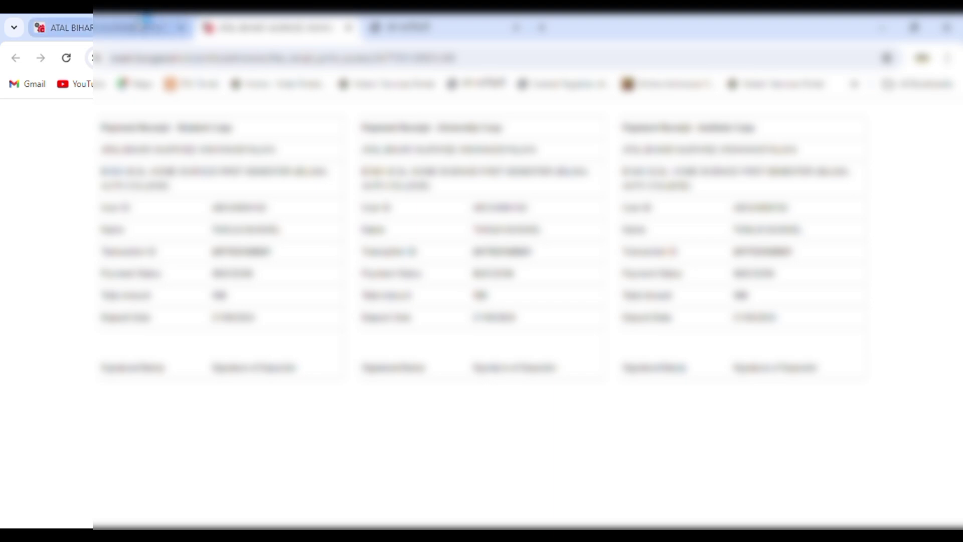
click(147, 24)
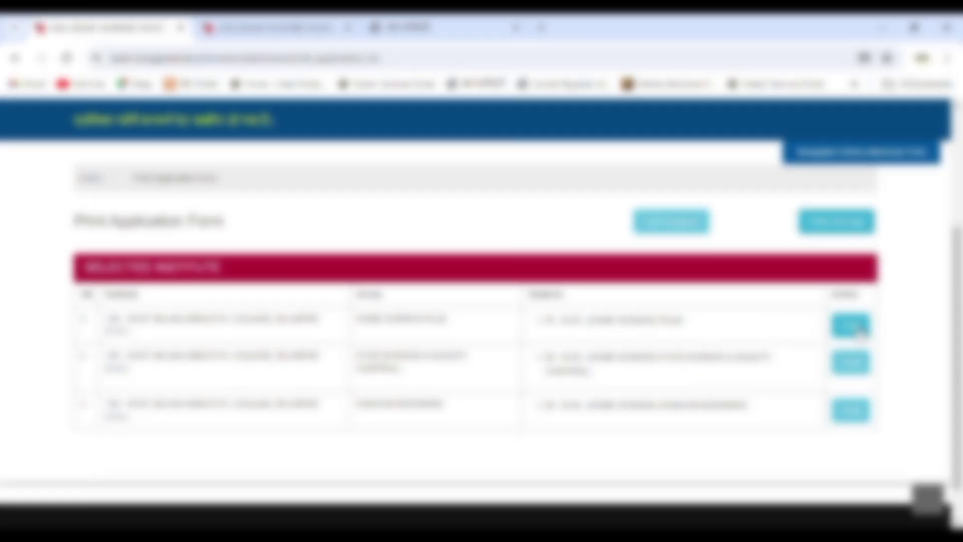
click(852, 326)
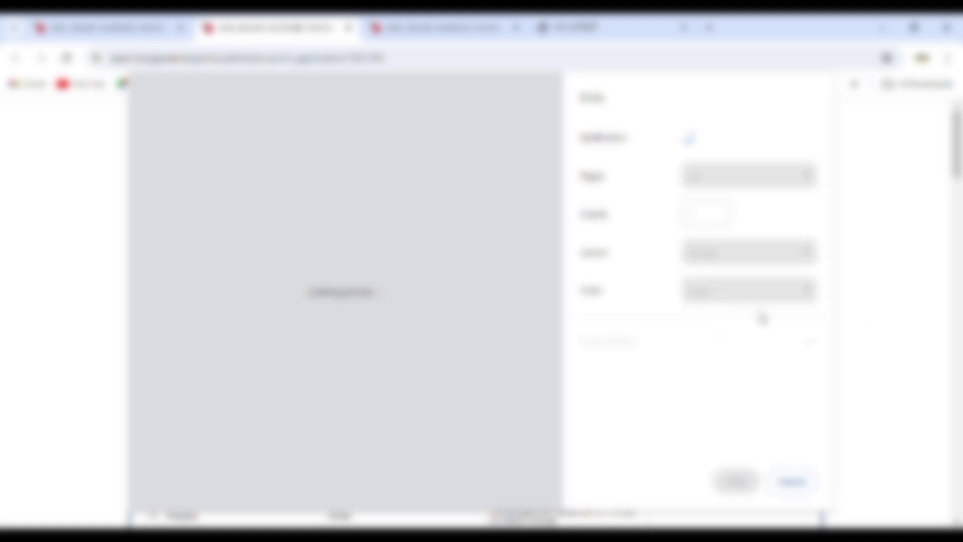